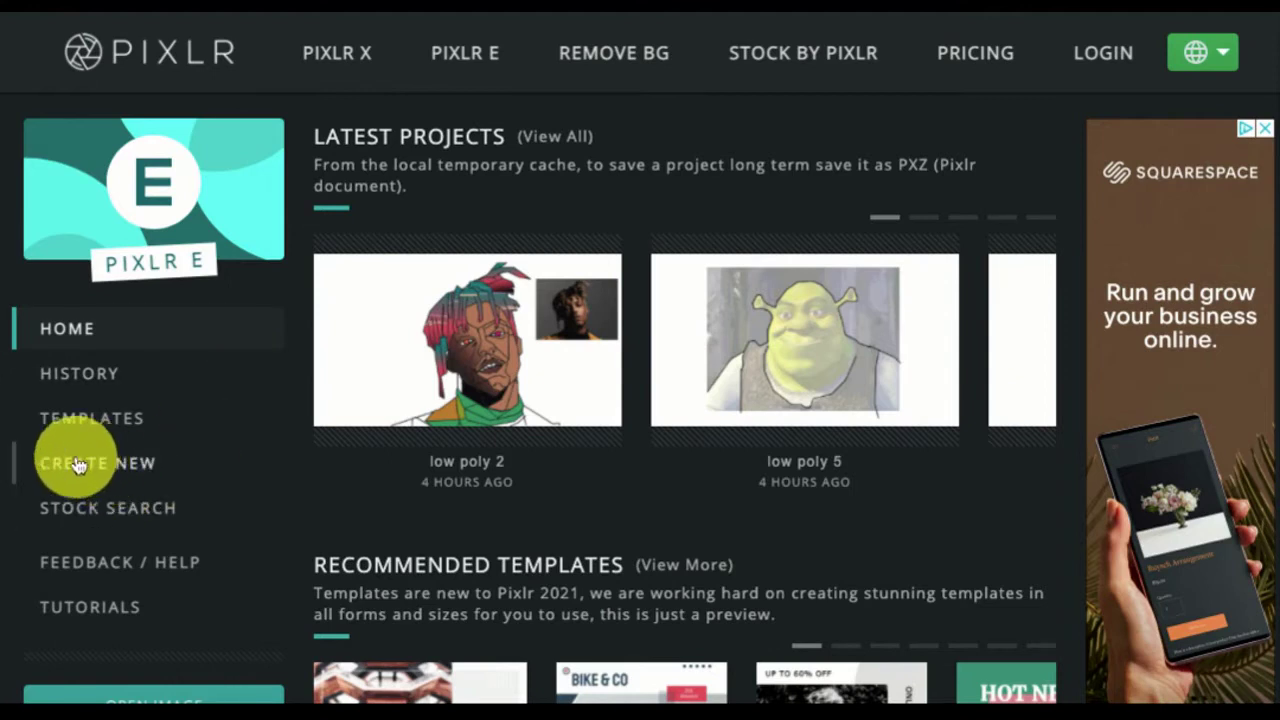
Start a new blank document and name it "Low Poly 5"
left_click(120, 466)
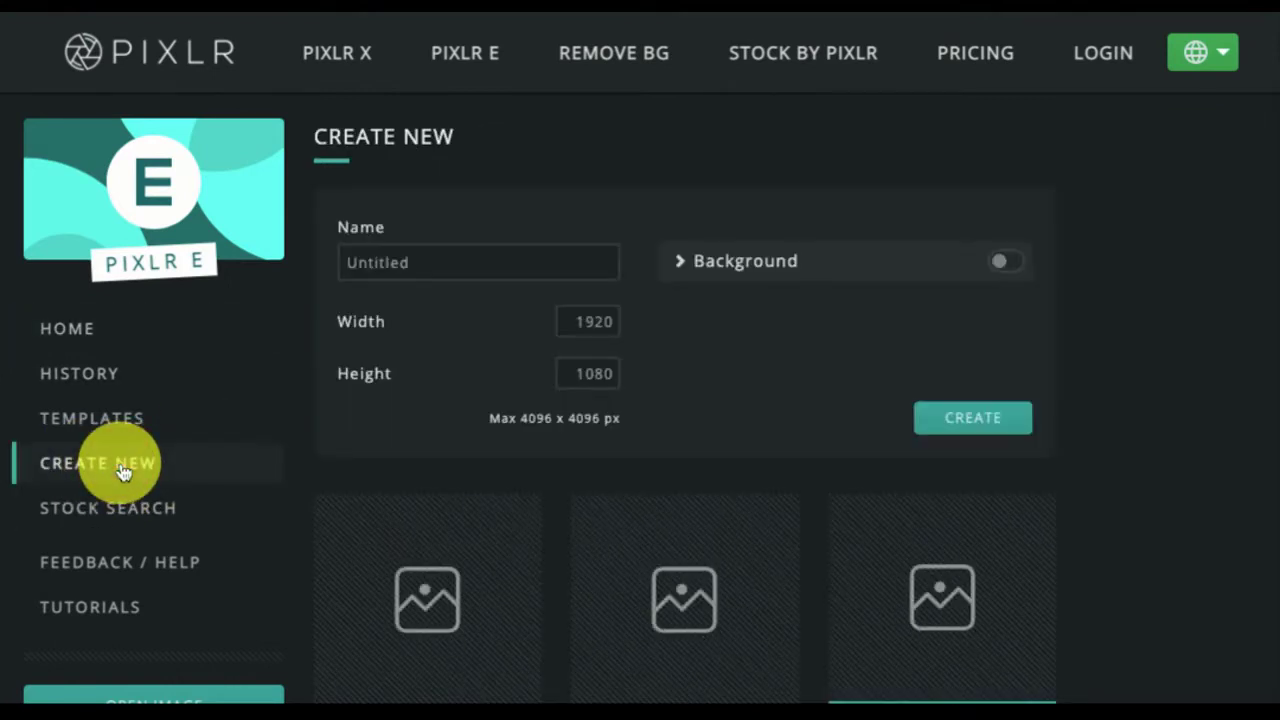
left_click(401, 268)
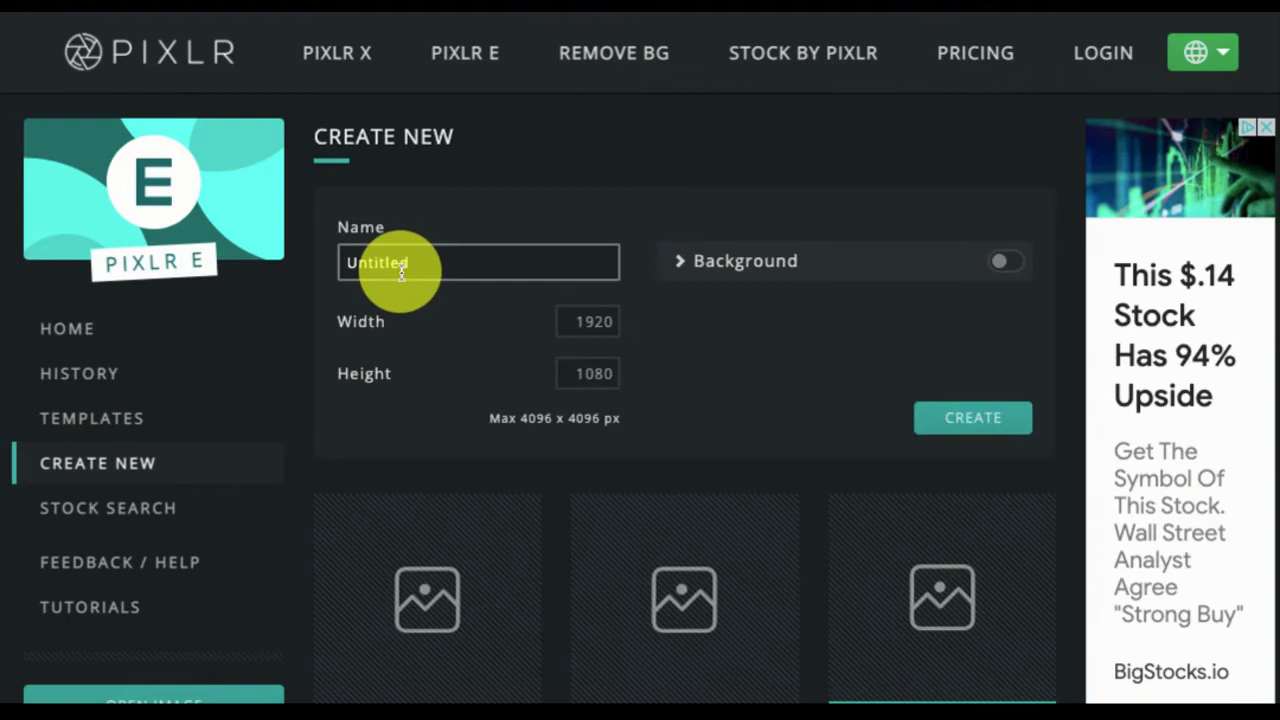
left_click(401, 266)
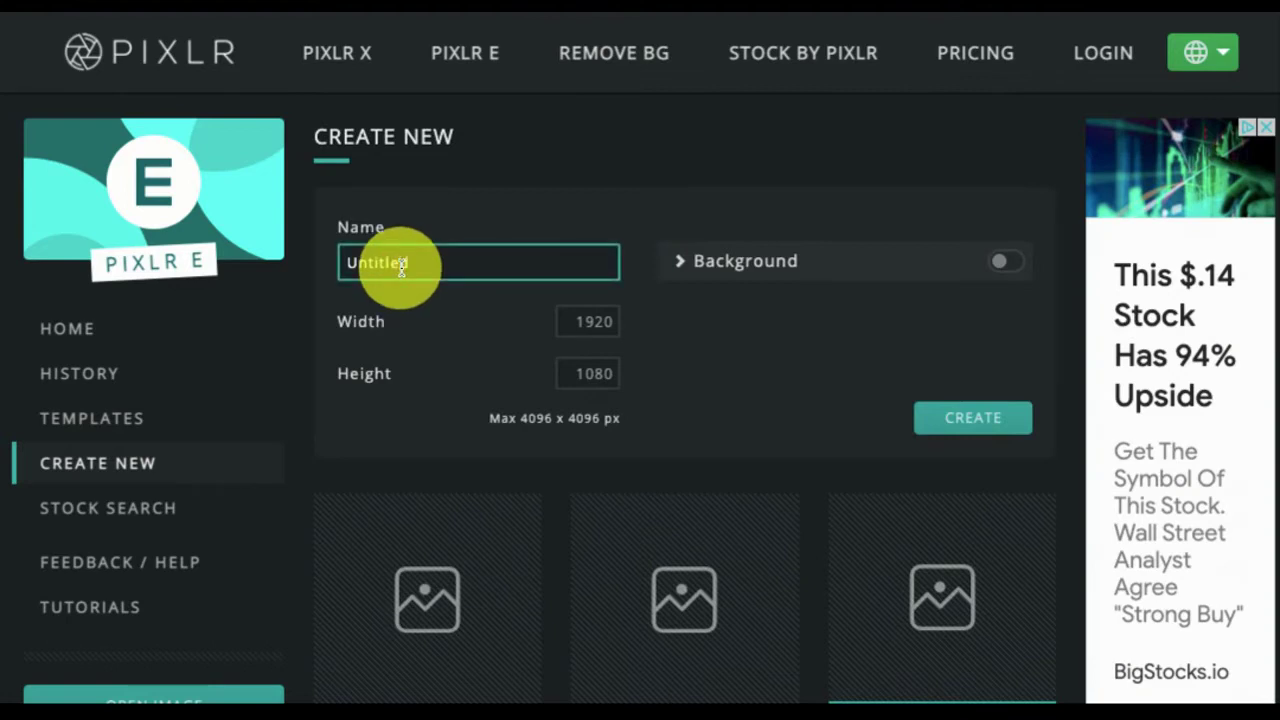
type("Lo")
key("BackSpace")
key("BackSpace")
key("BackSpace")
key("BackSpace")
key("BackSpace")
key("BackSpace")
key("BackSpace")
type("Low Poly 5")
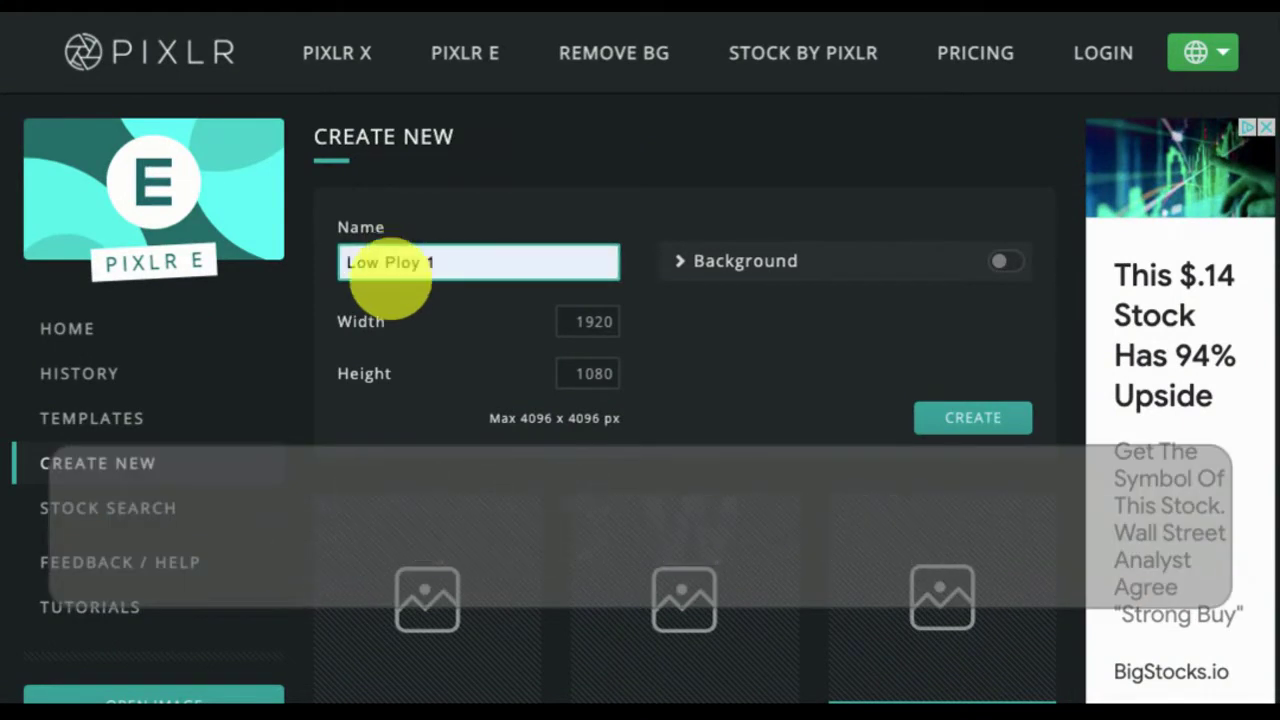
key("Return")
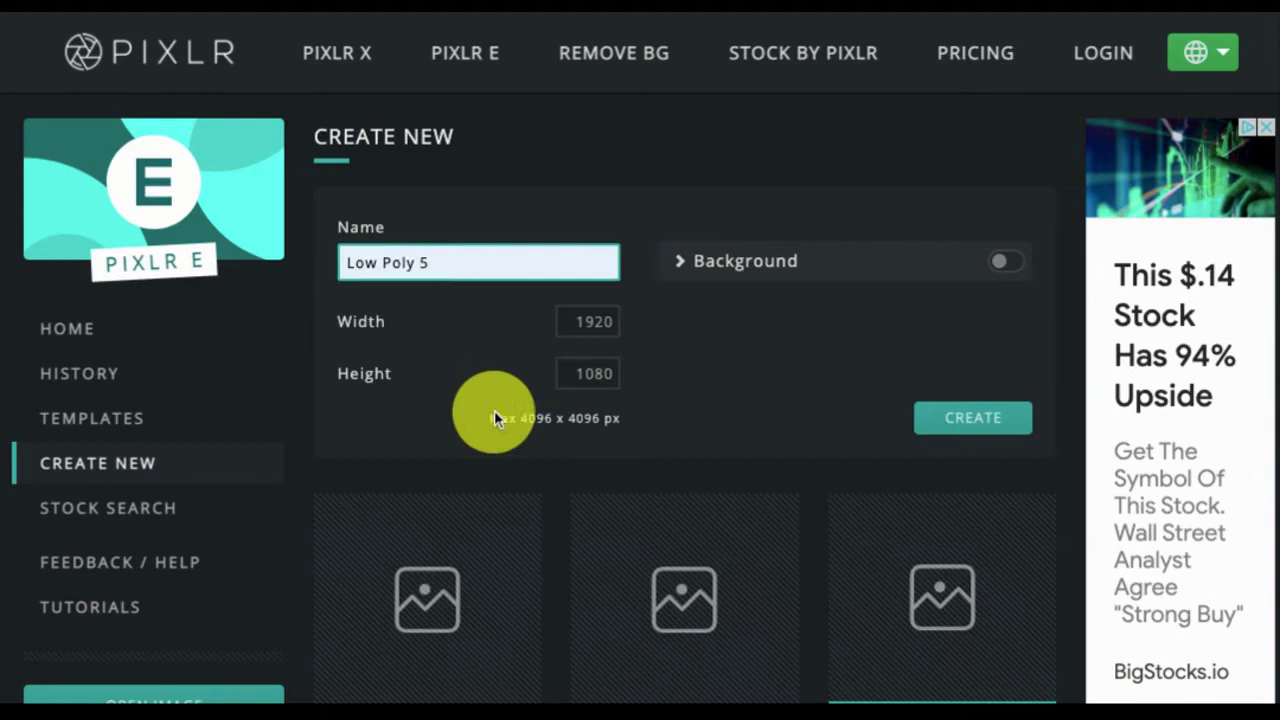
Enable a white (#FFFFFF) background for the new document and create it at 1920 x 1080 px
left_click(1004, 266)
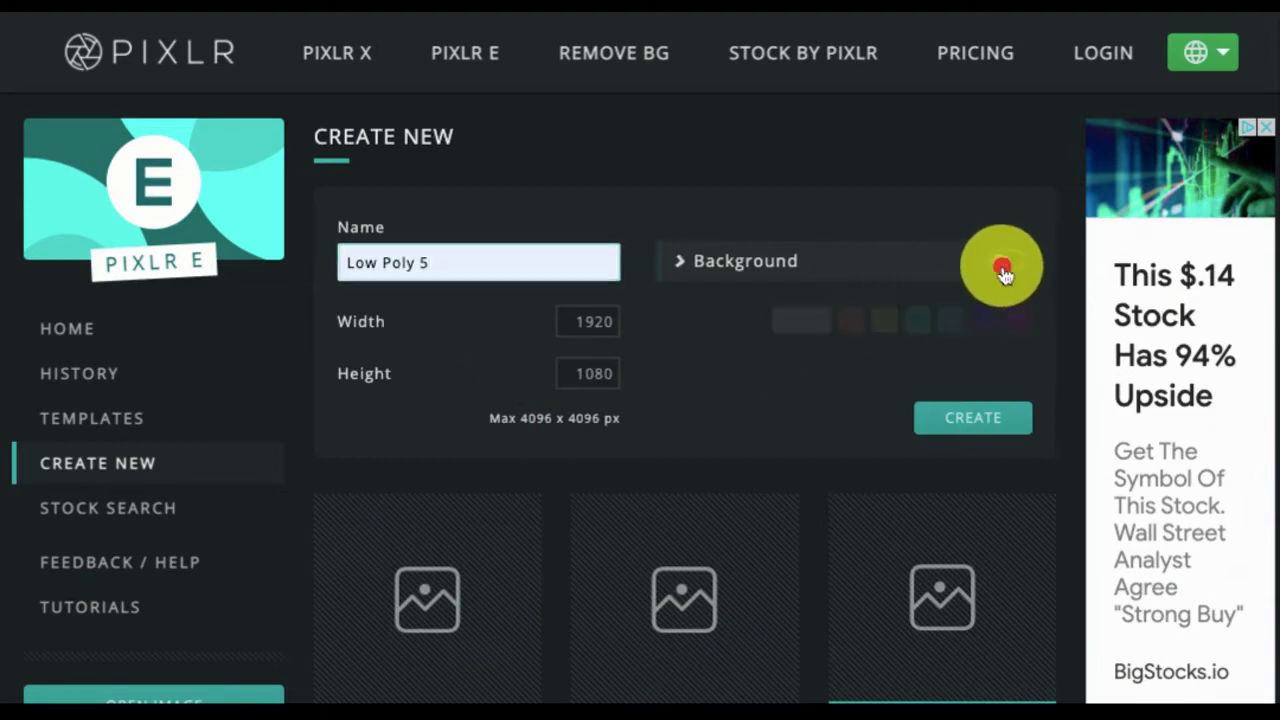
left_click(801, 320)
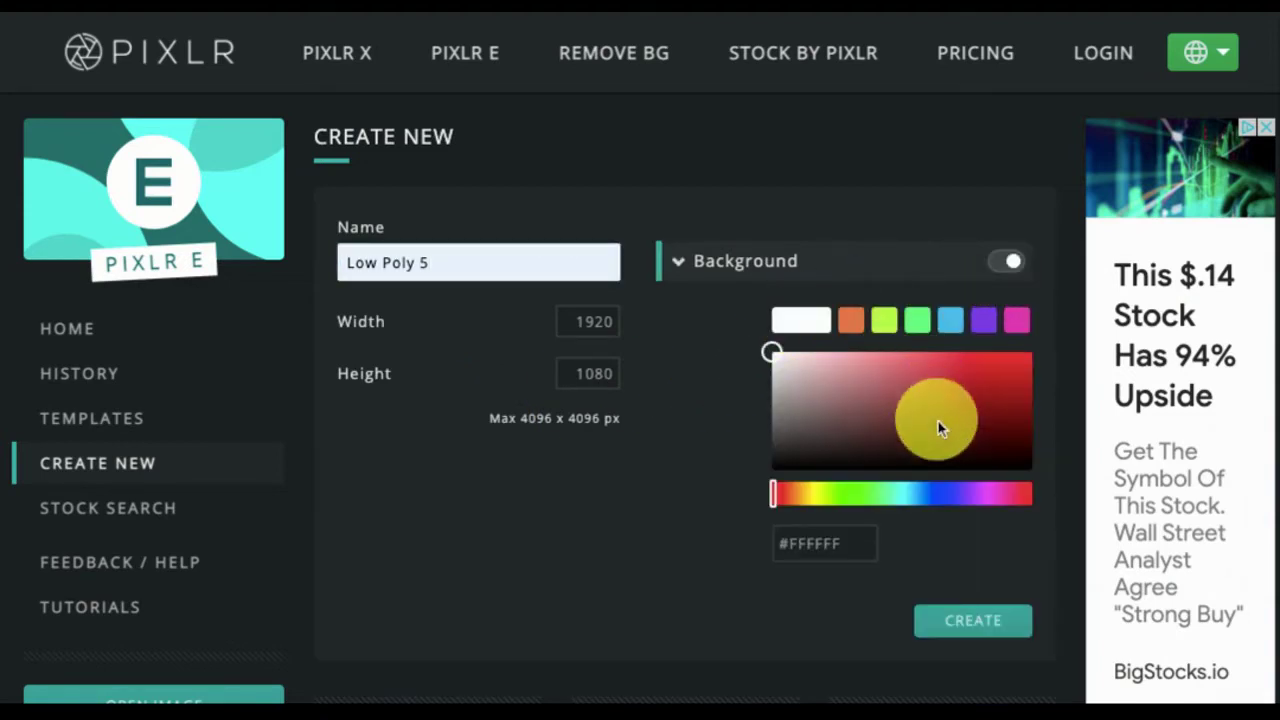
left_click(971, 620)
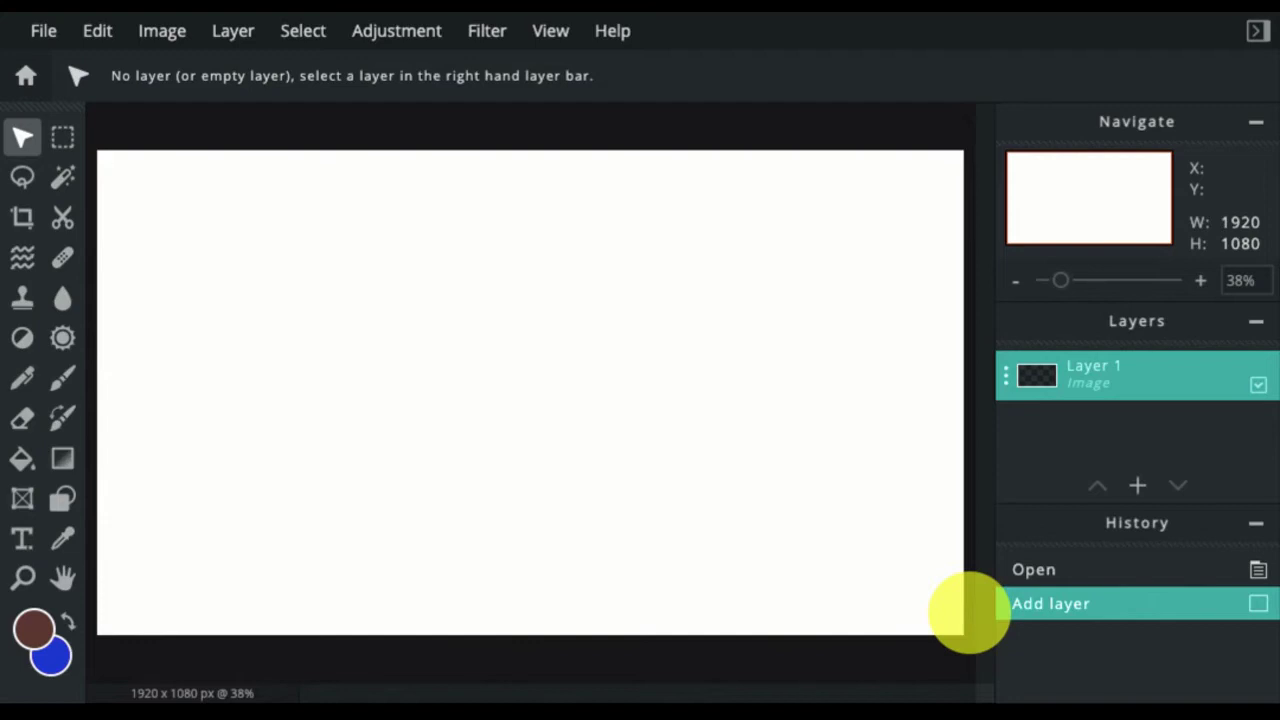
Collapse the history list and add the portrait photo with the green floral backdrop as a new image layer
left_click(1255, 523)
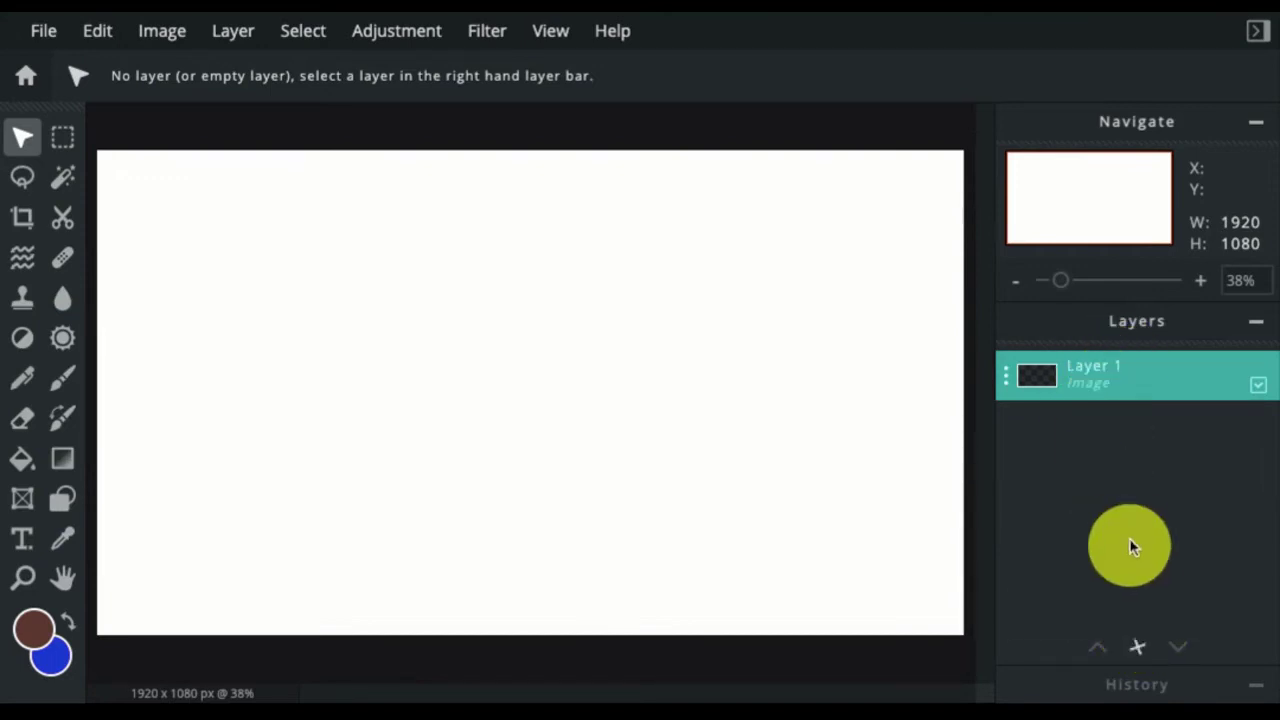
mouse_move(1138, 650)
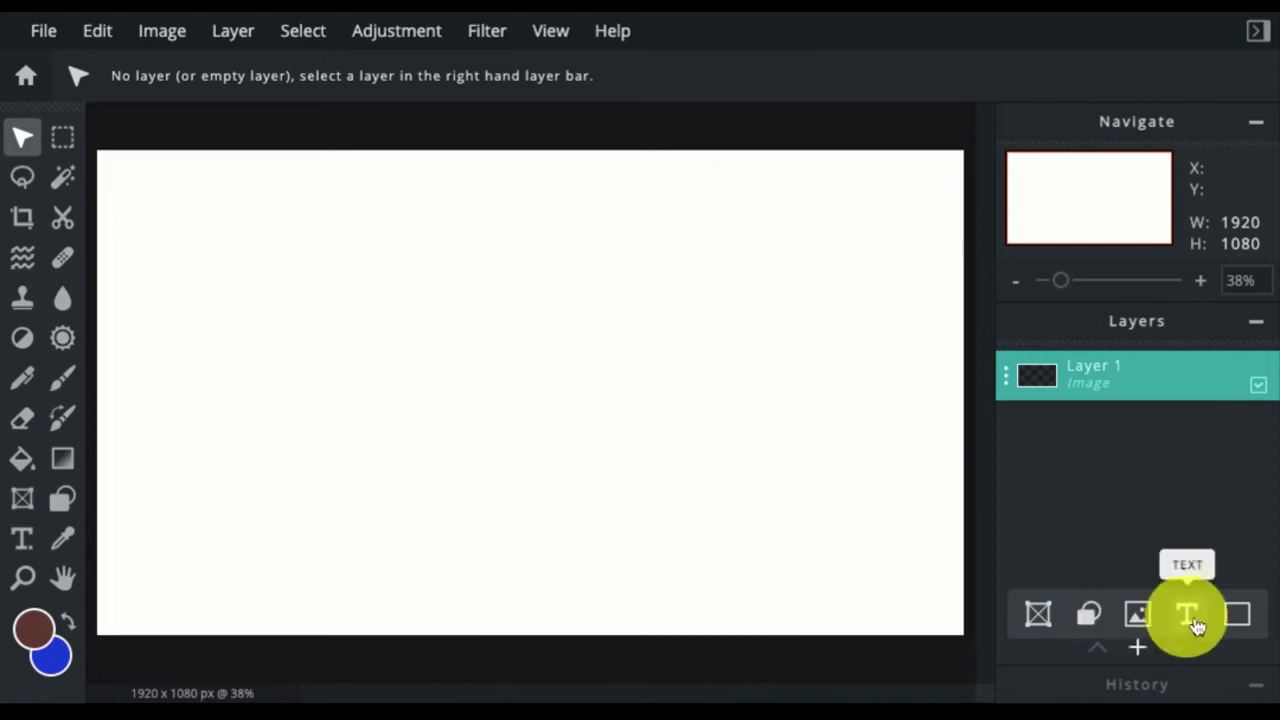
left_click(1136, 649)
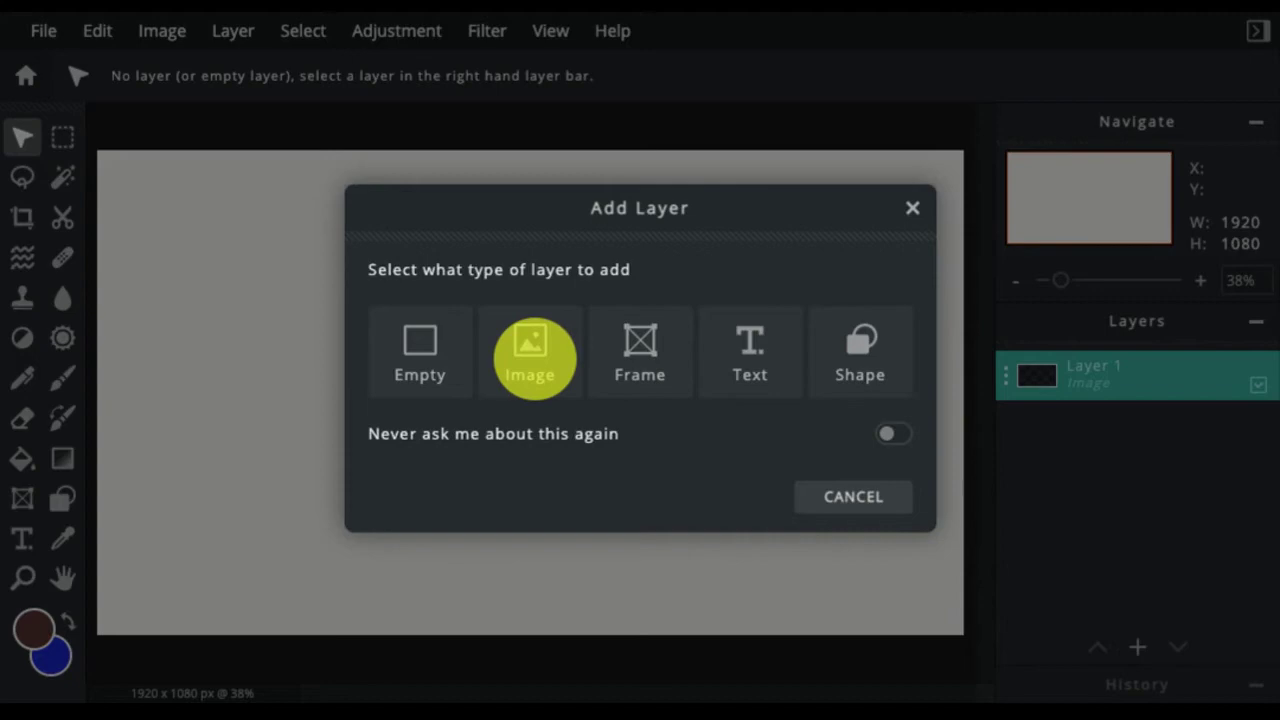
left_click(534, 357)
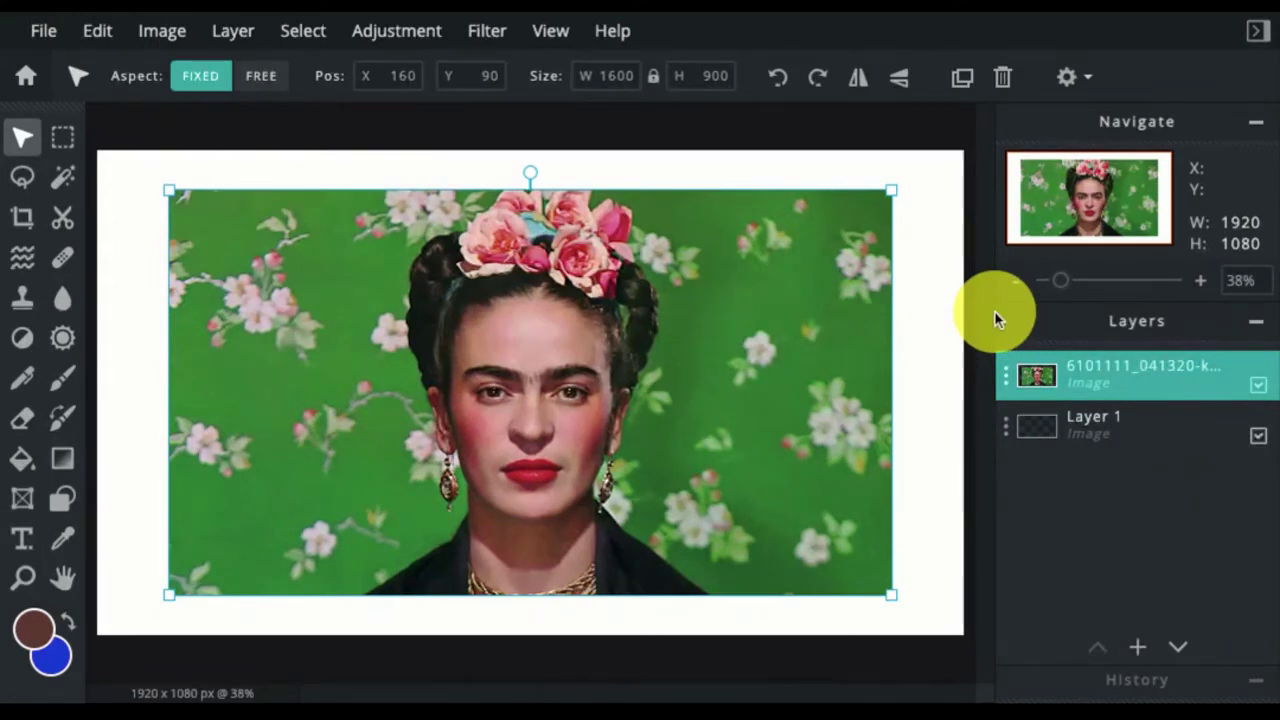
Rename the imported photo layer to "reference"
left_click(1005, 372)
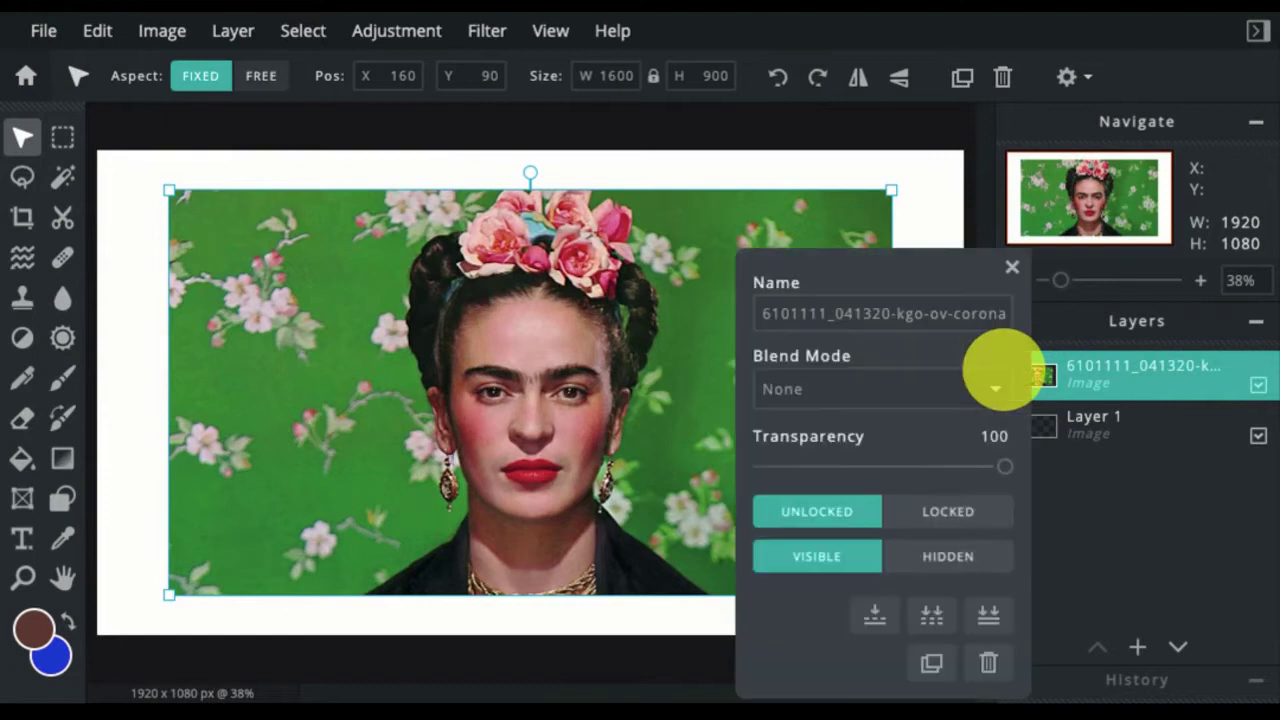
left_click(972, 316)
triple_click(972, 318)
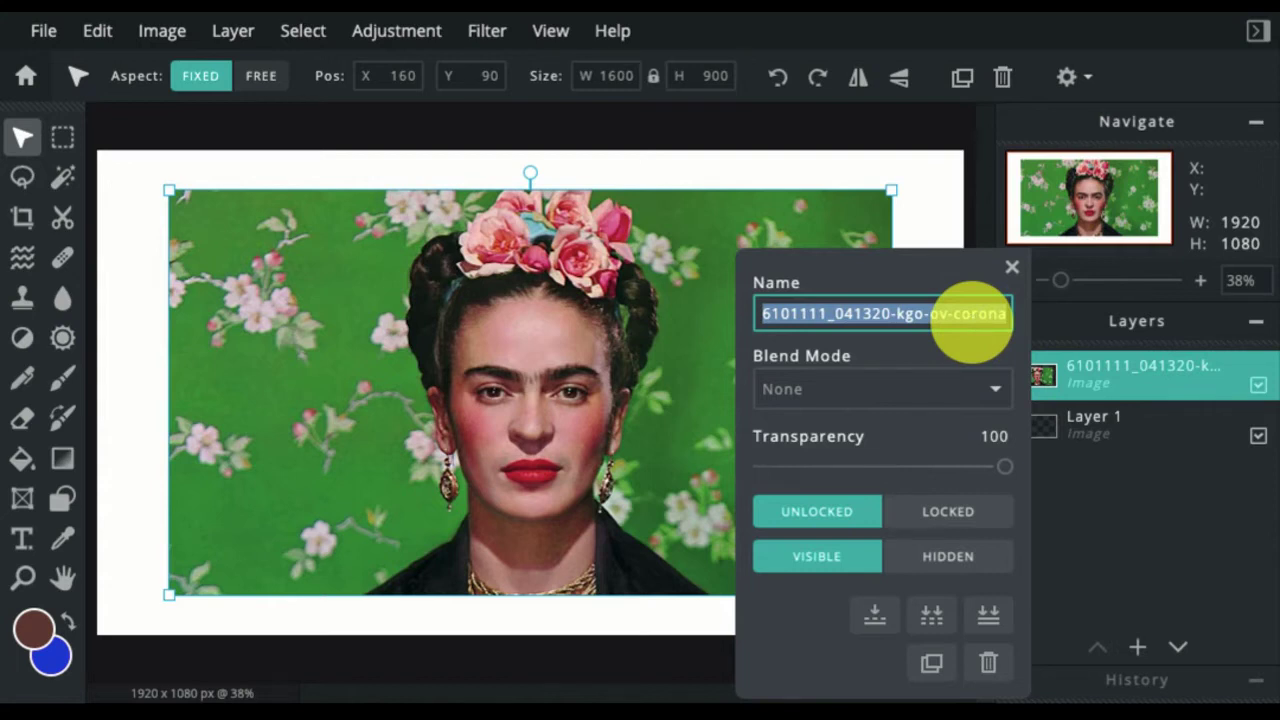
type("ree")
key("BackSpace")
type("fer")
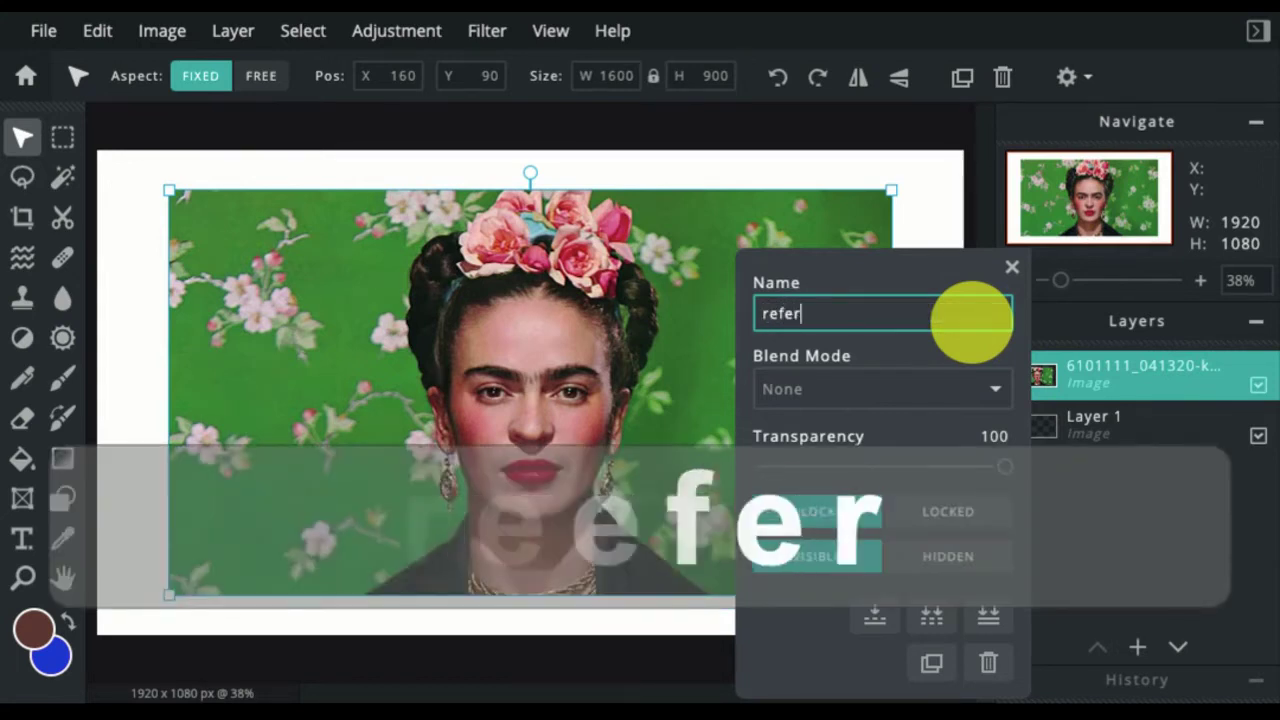
type("ence")
left_click(1012, 268)
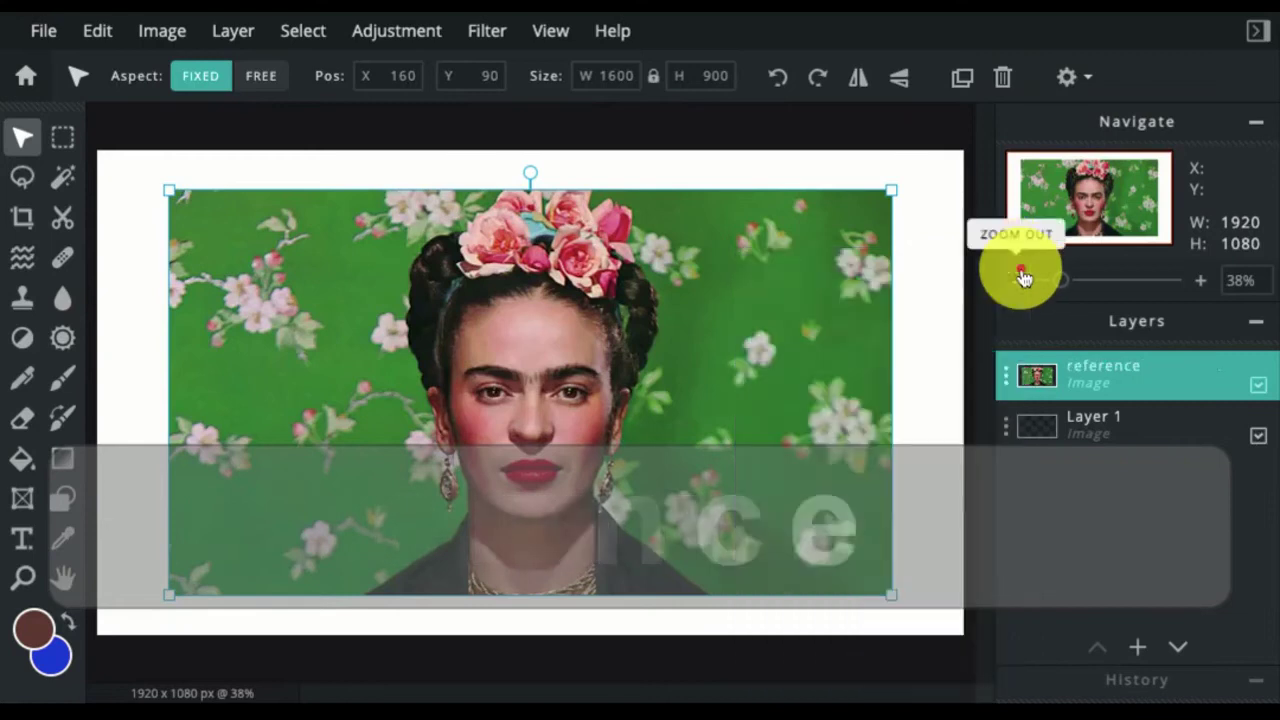
Rename the empty Layer 1 to "linework" and move it above the reference layer
double_click(1010, 428)
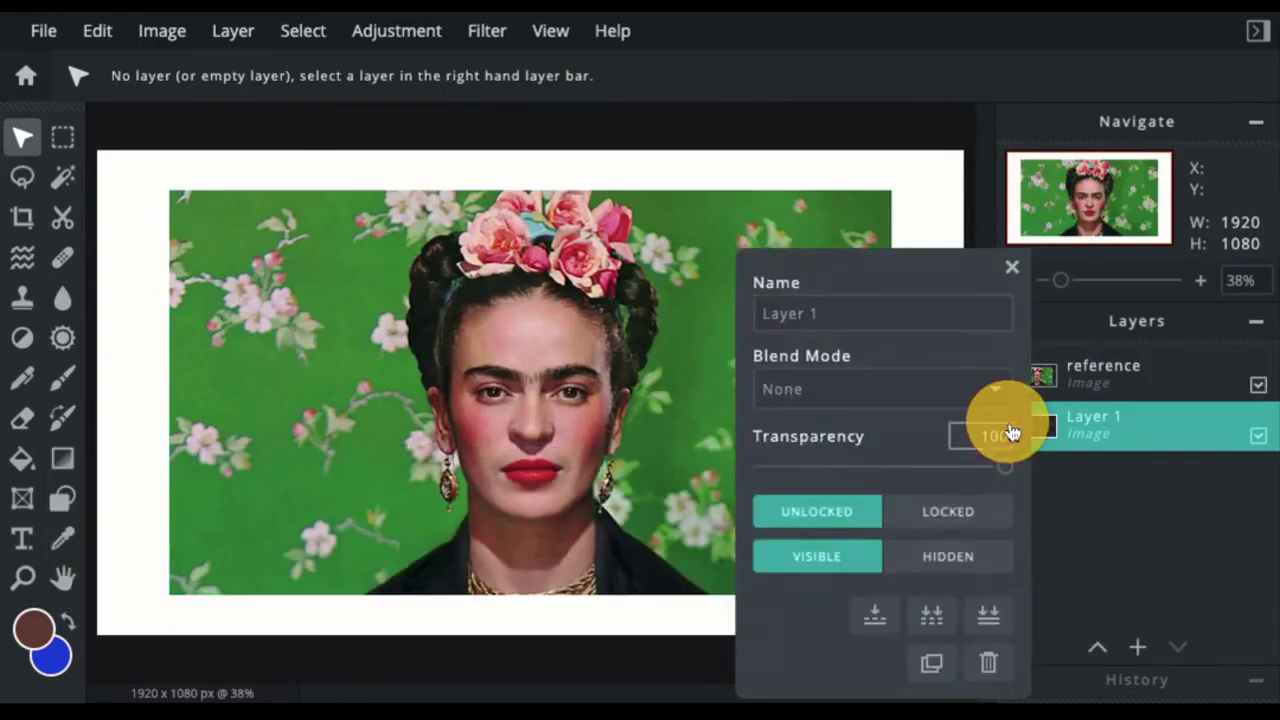
triple_click(966, 316)
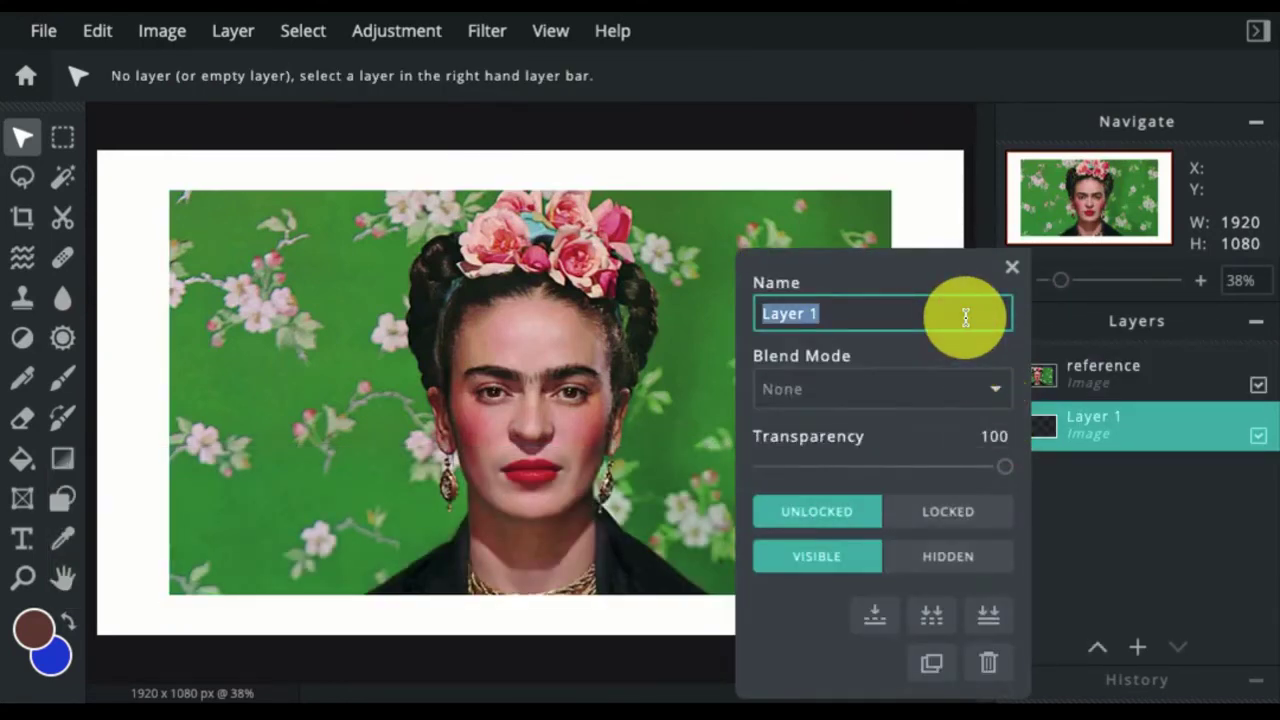
type("linework")
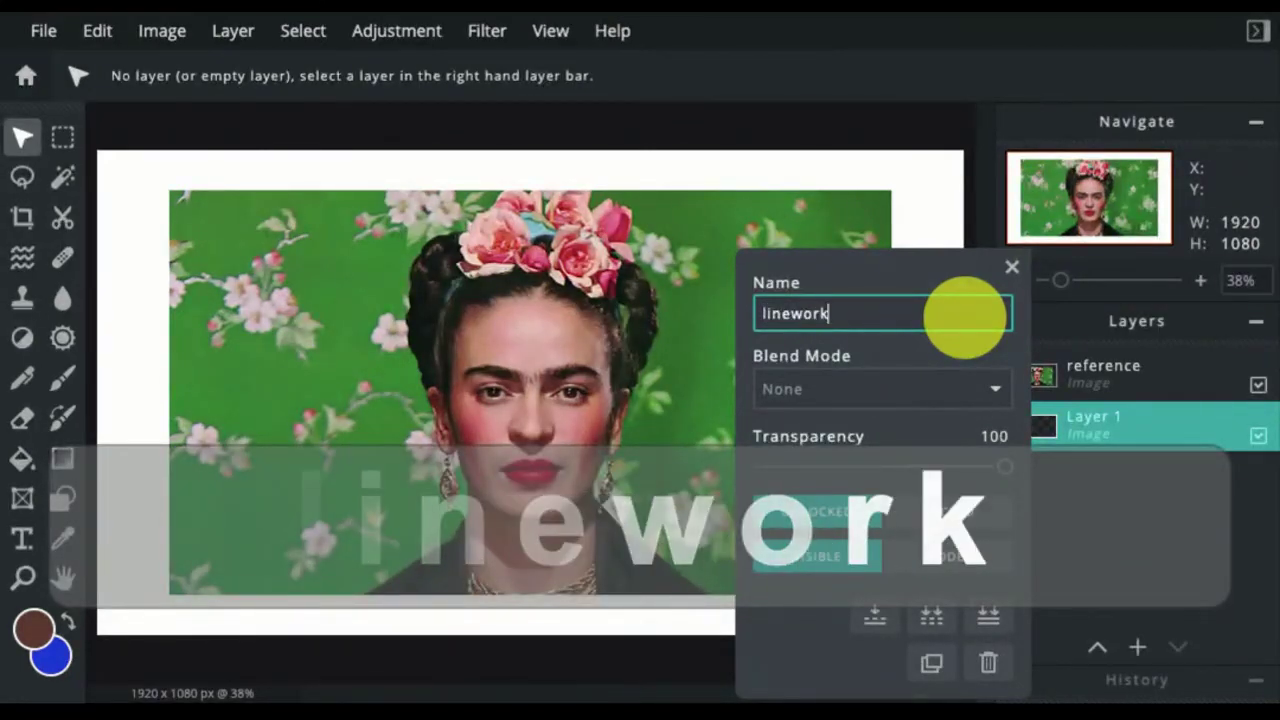
left_click(947, 235)
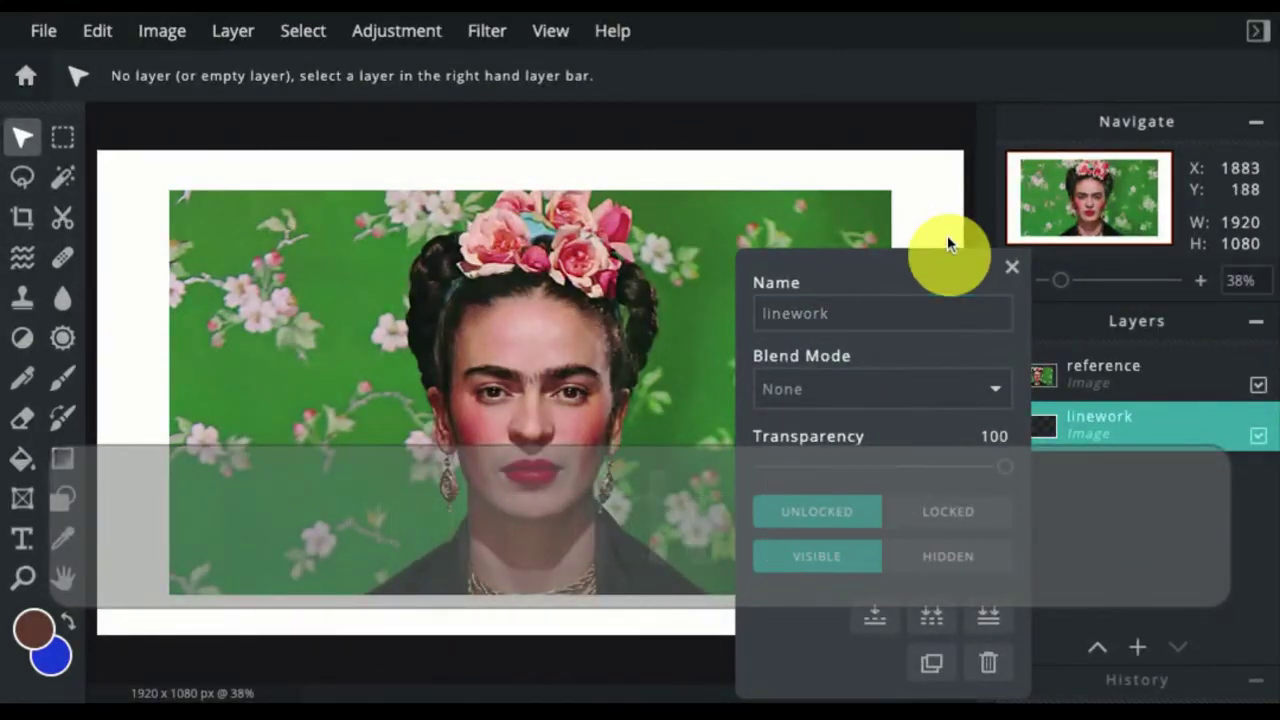
left_click(1005, 265)
left_click(1077, 429)
left_click_drag(1077, 429, 1072, 428)
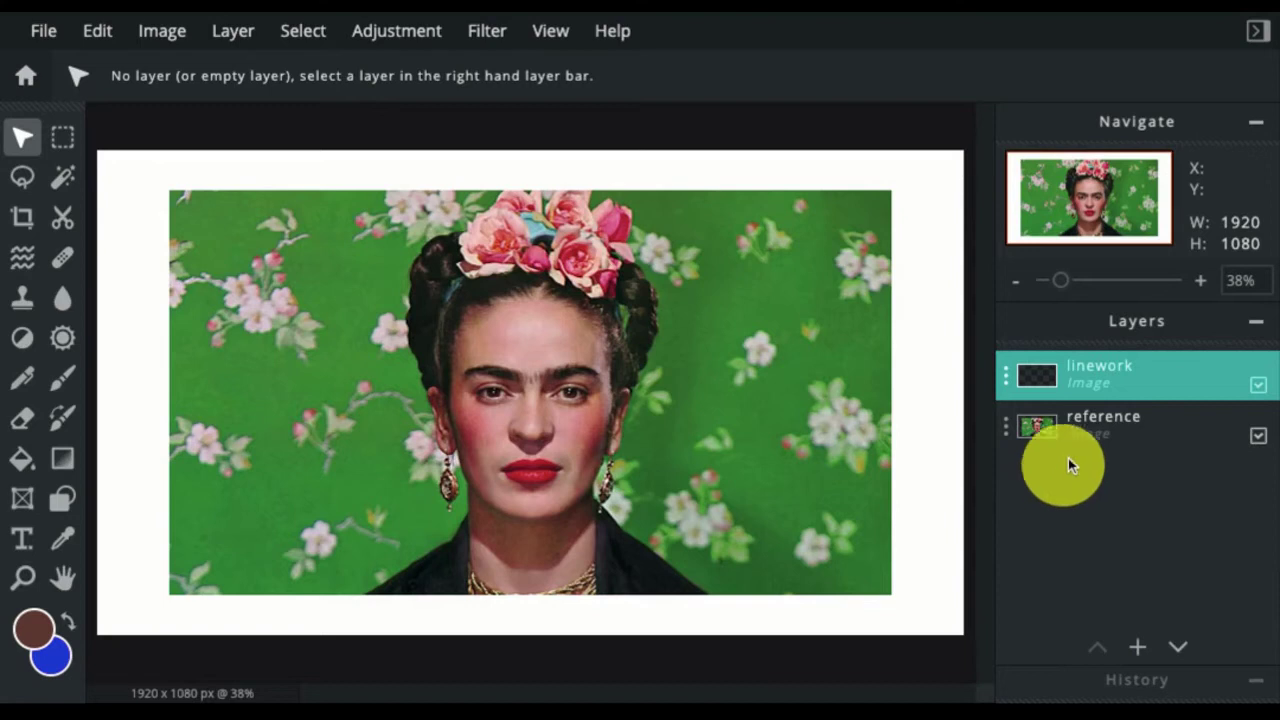
Remove the green floral background from the reference layer with AI Auto Mask
left_click(1088, 437)
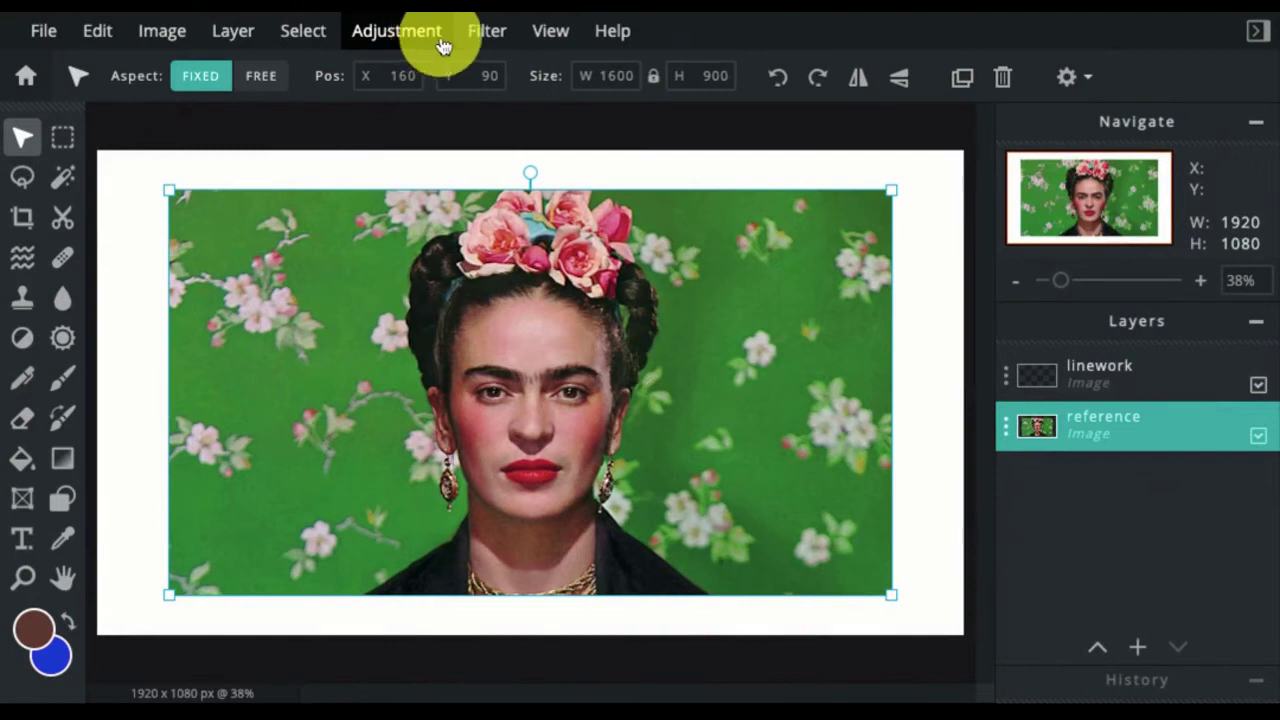
left_click(164, 34)
mouse_move(232, 44)
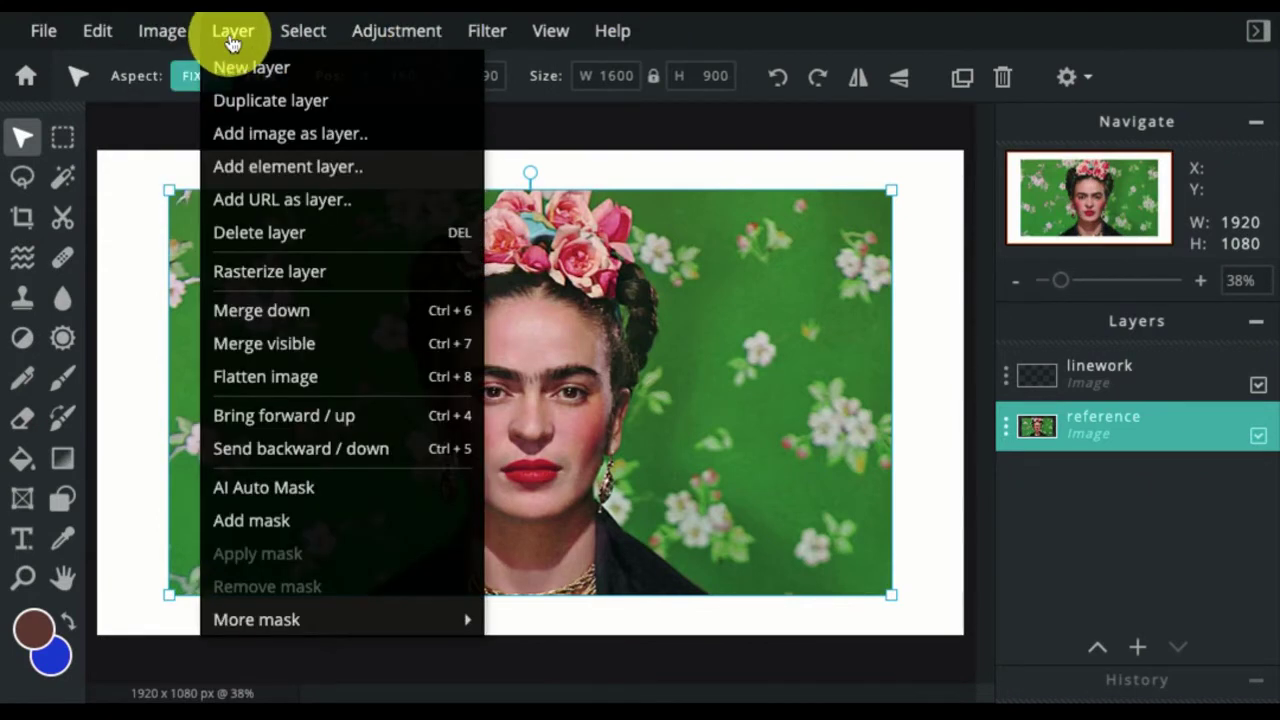
left_click(348, 487)
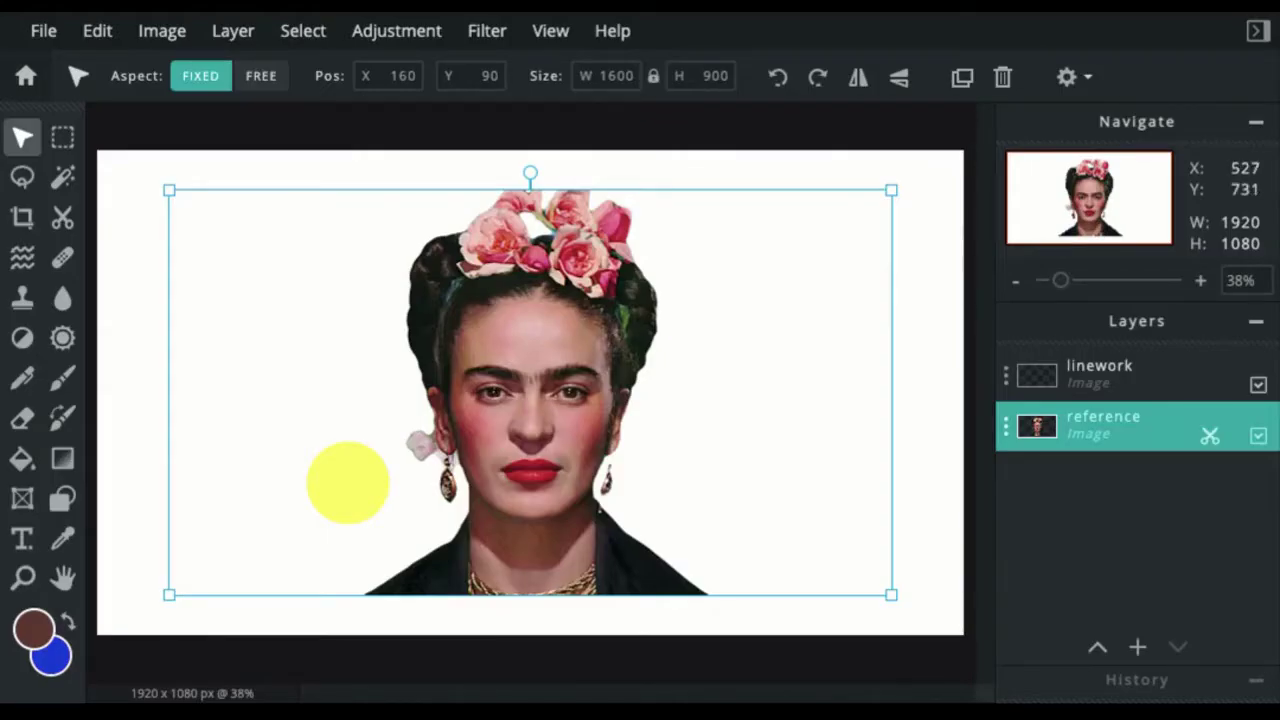
left_click(291, 101)
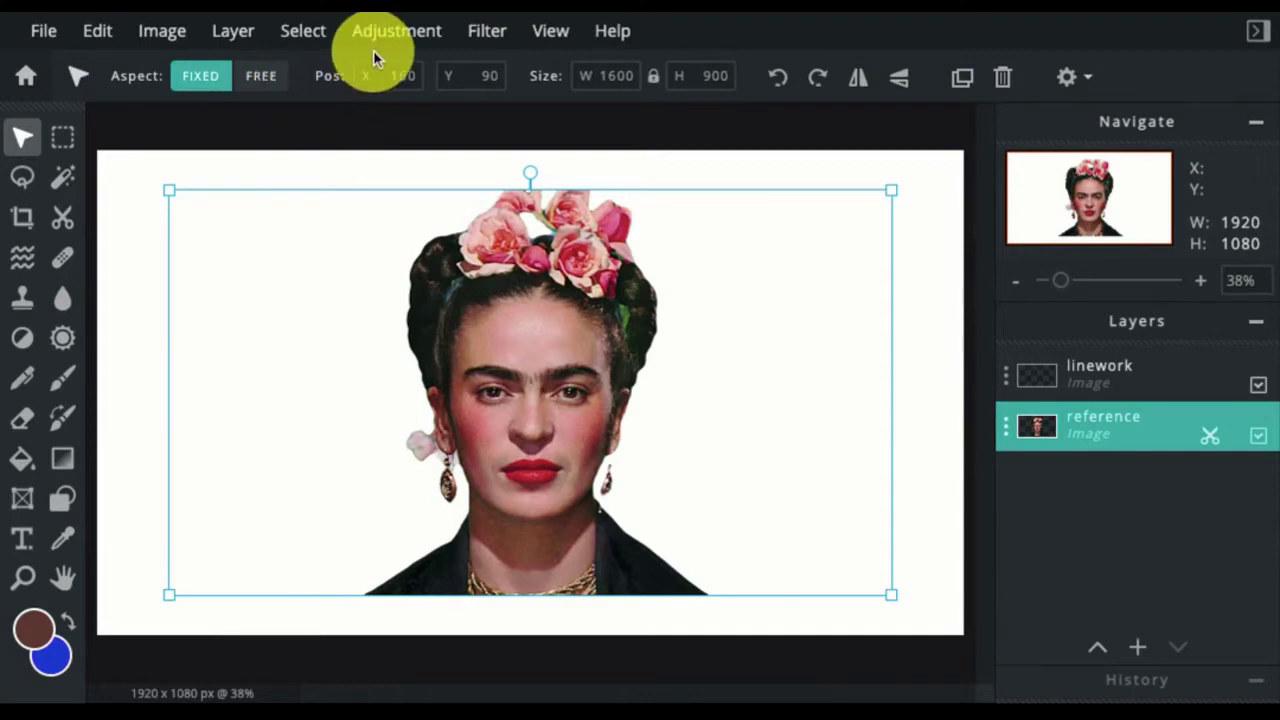
Apply a Posterize adjustment with Colors set to 2 to the reference layer
left_click(481, 38)
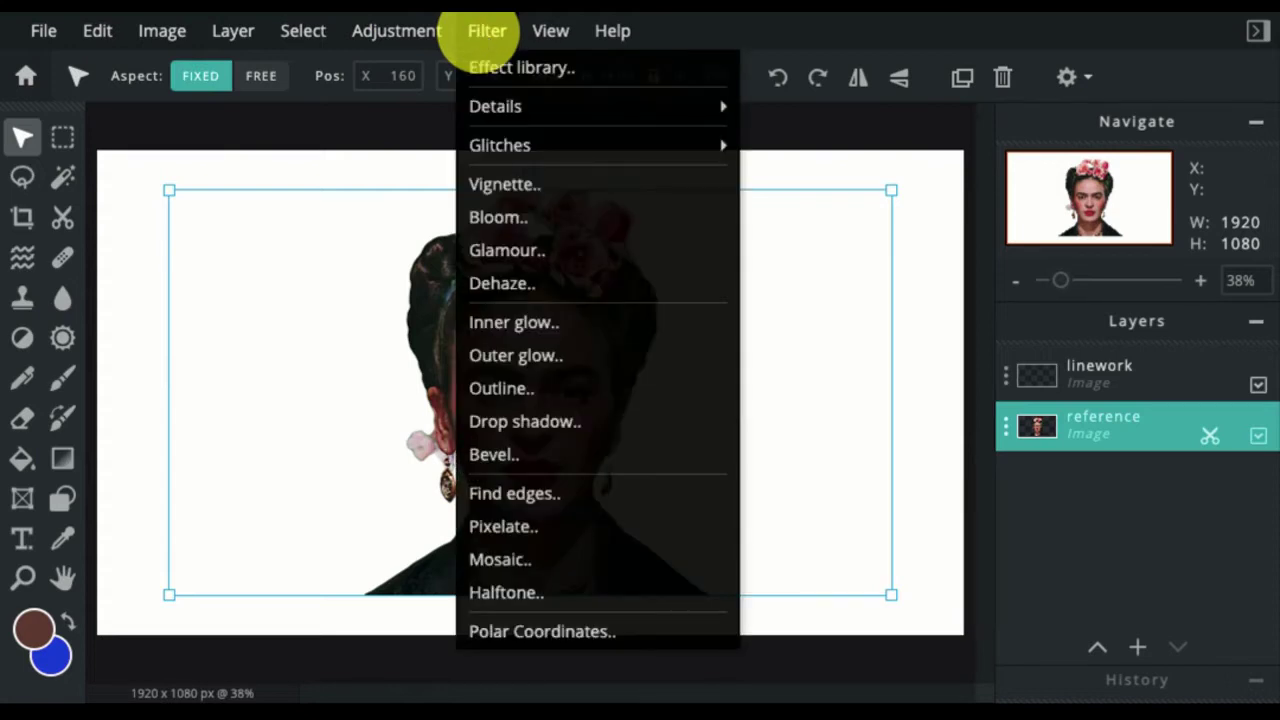
mouse_move(446, 38)
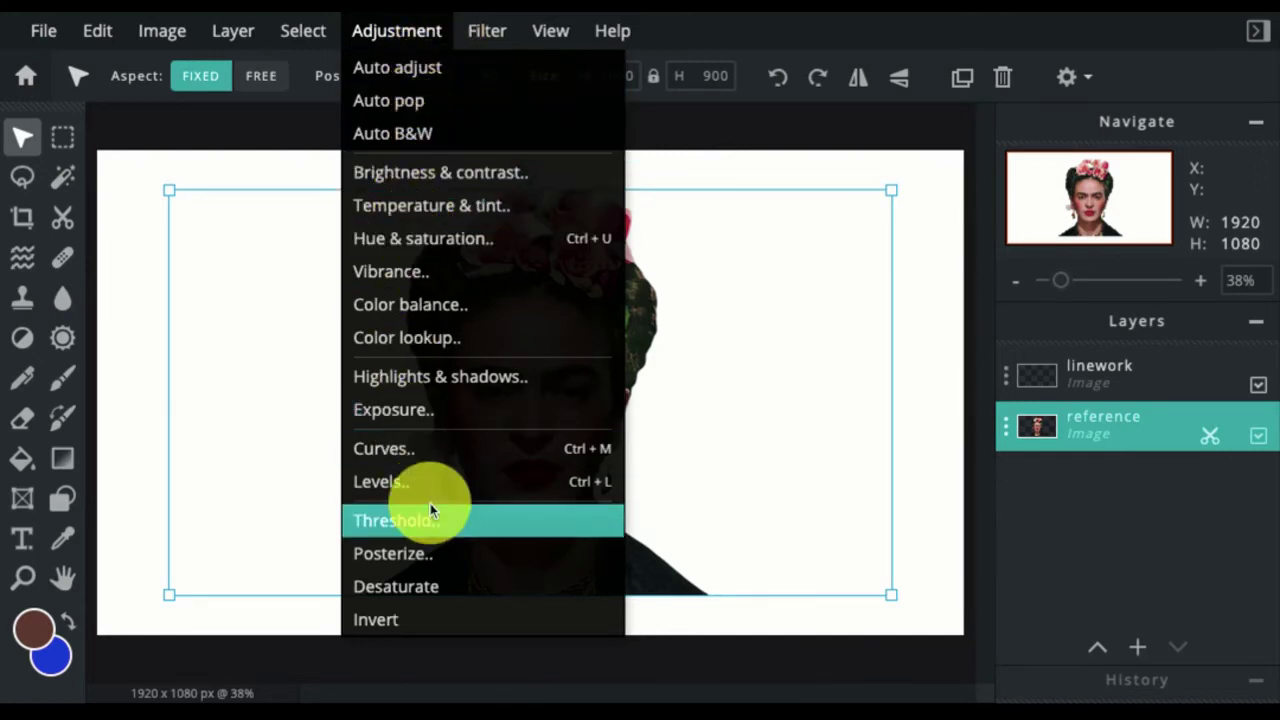
left_click(478, 565)
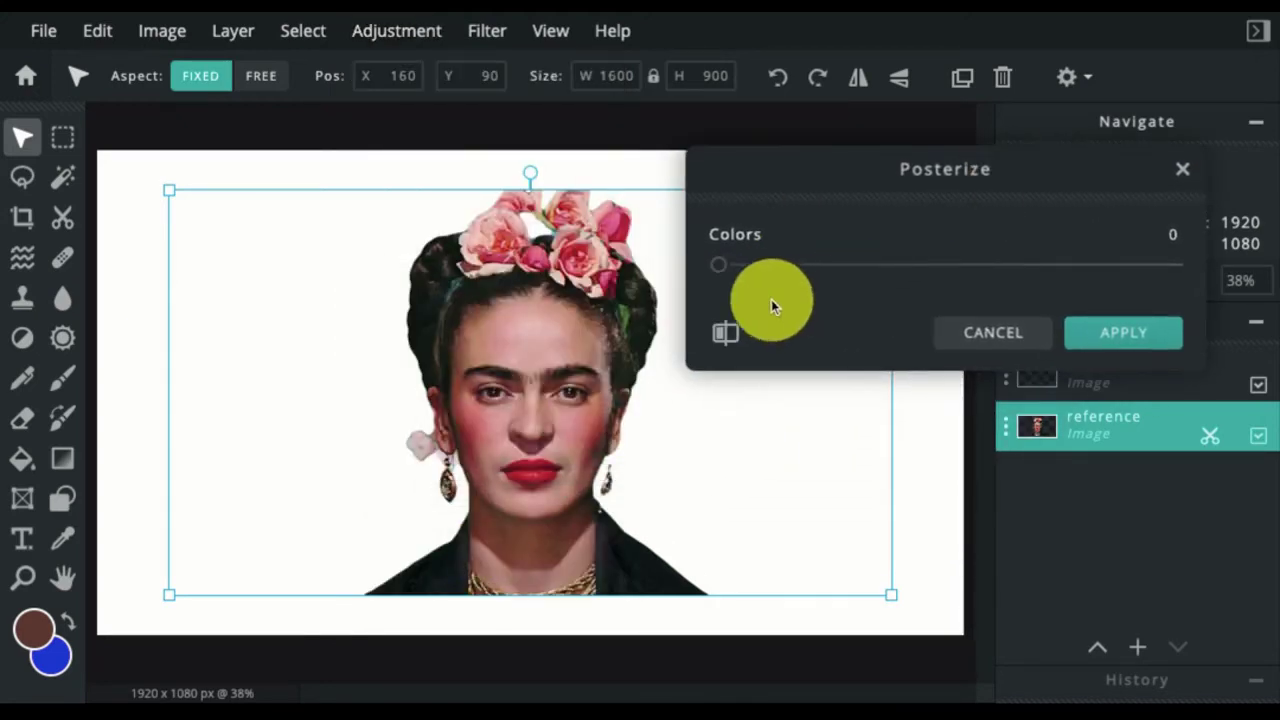
left_click(722, 268)
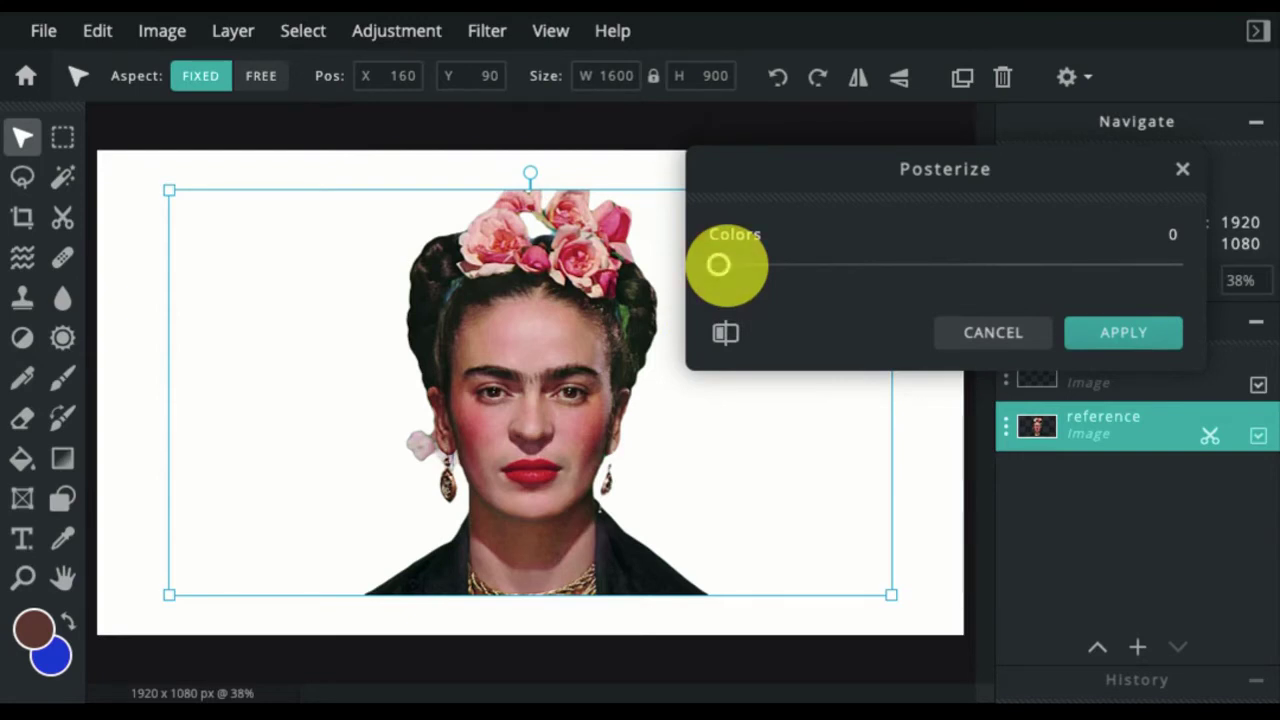
left_click_drag(718, 265, 774, 265)
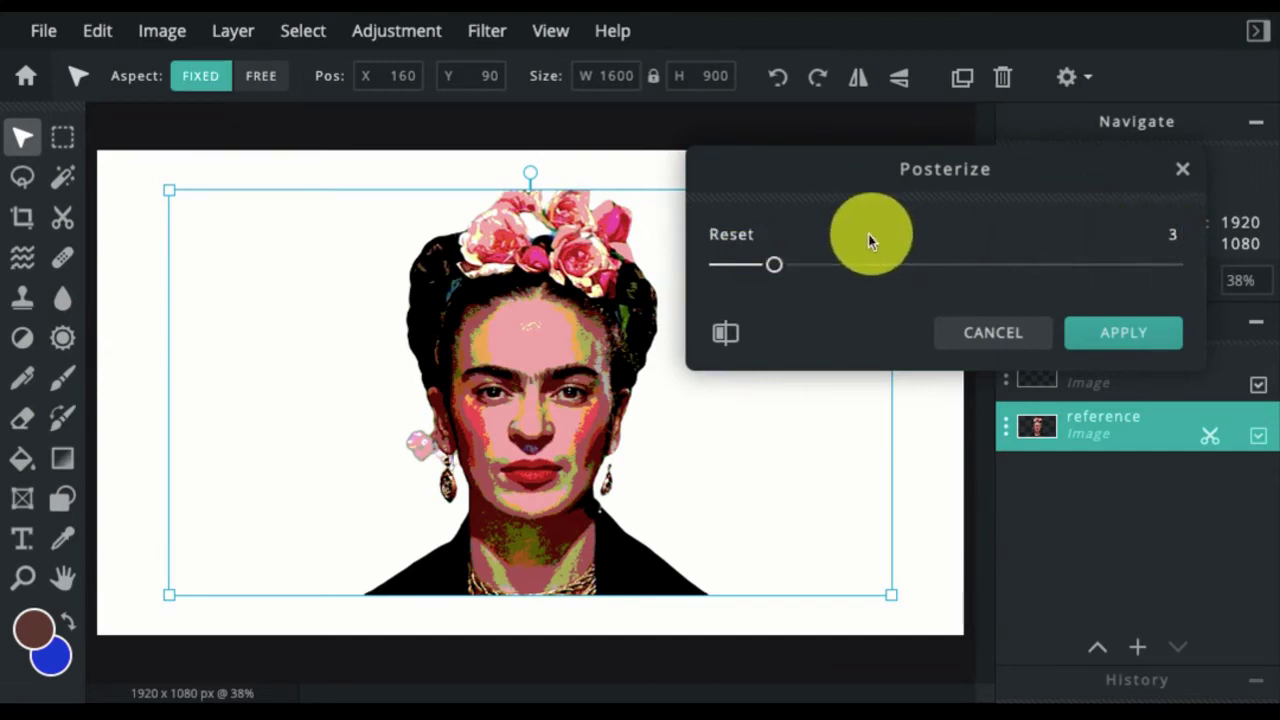
mouse_move(774, 266)
left_mouse_down()
mouse_move(1064, 265)
mouse_move(750, 265)
left_mouse_up()
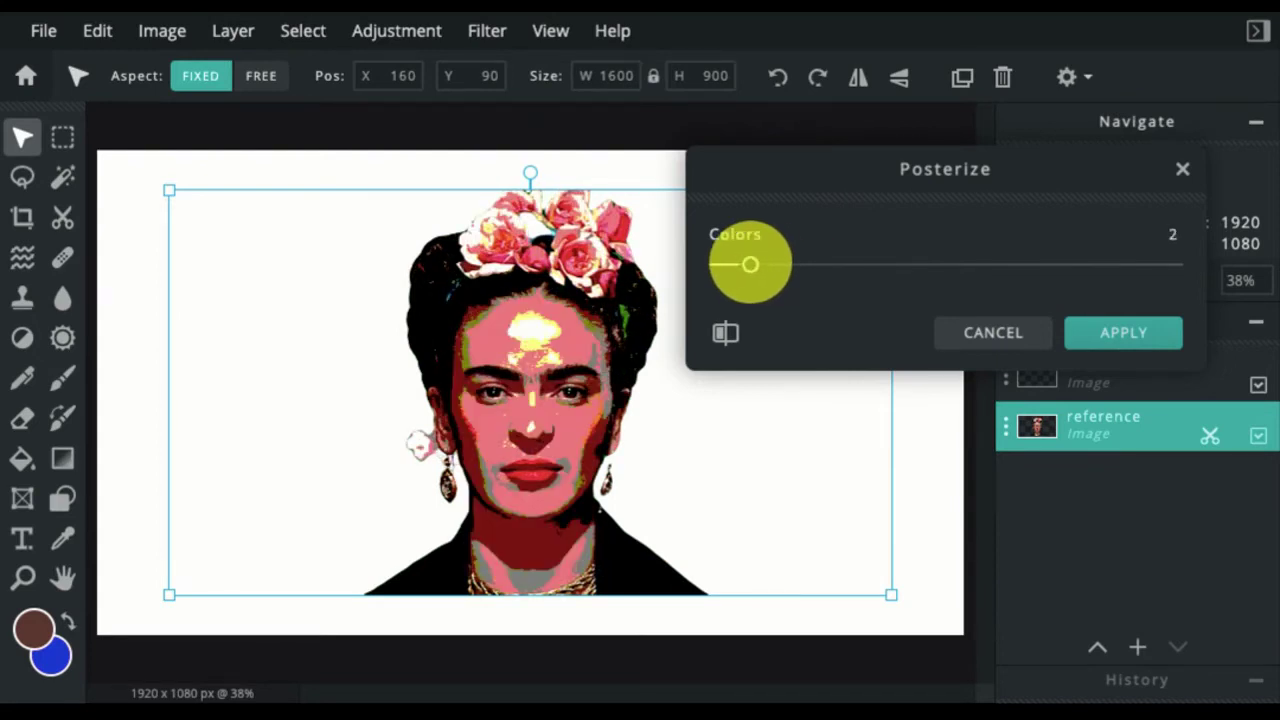
left_click(1110, 334)
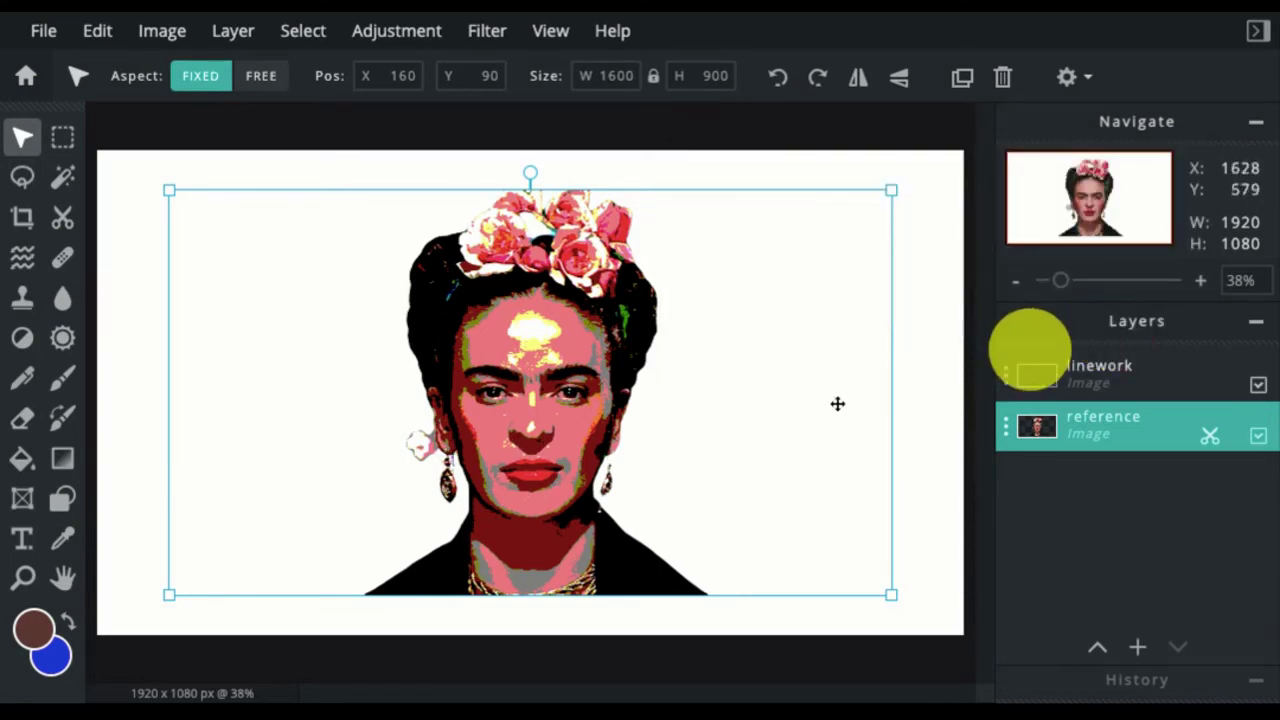
Move the reference portrait straight down to Y 180 so its shoulders meet the canvas's lower edge
left_click(1061, 382)
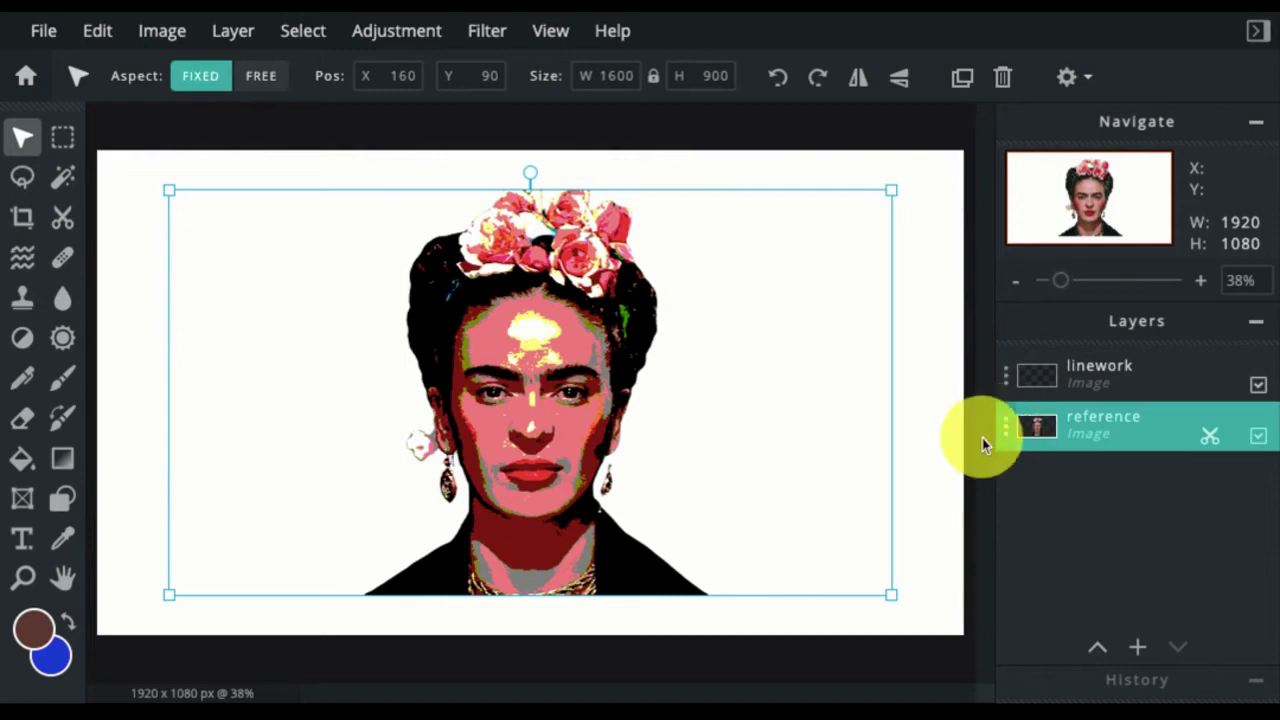
left_click_drag(532, 440, 532, 482)
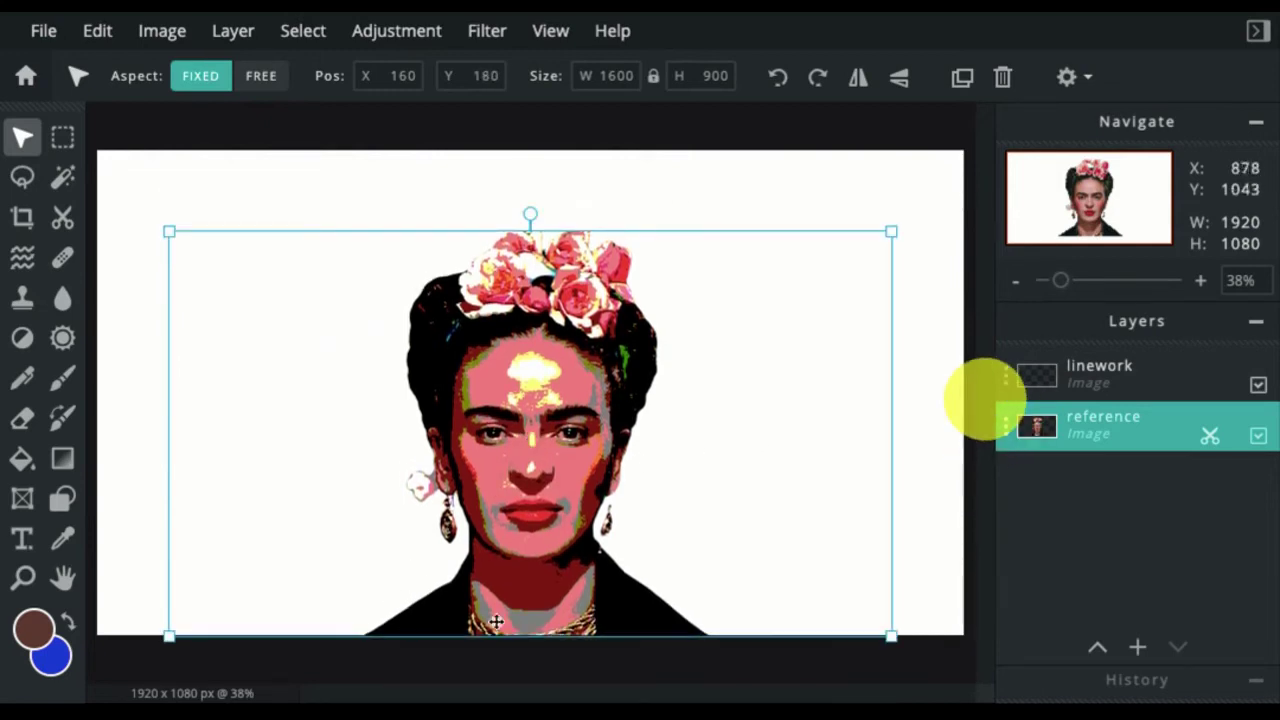
left_click(1030, 443)
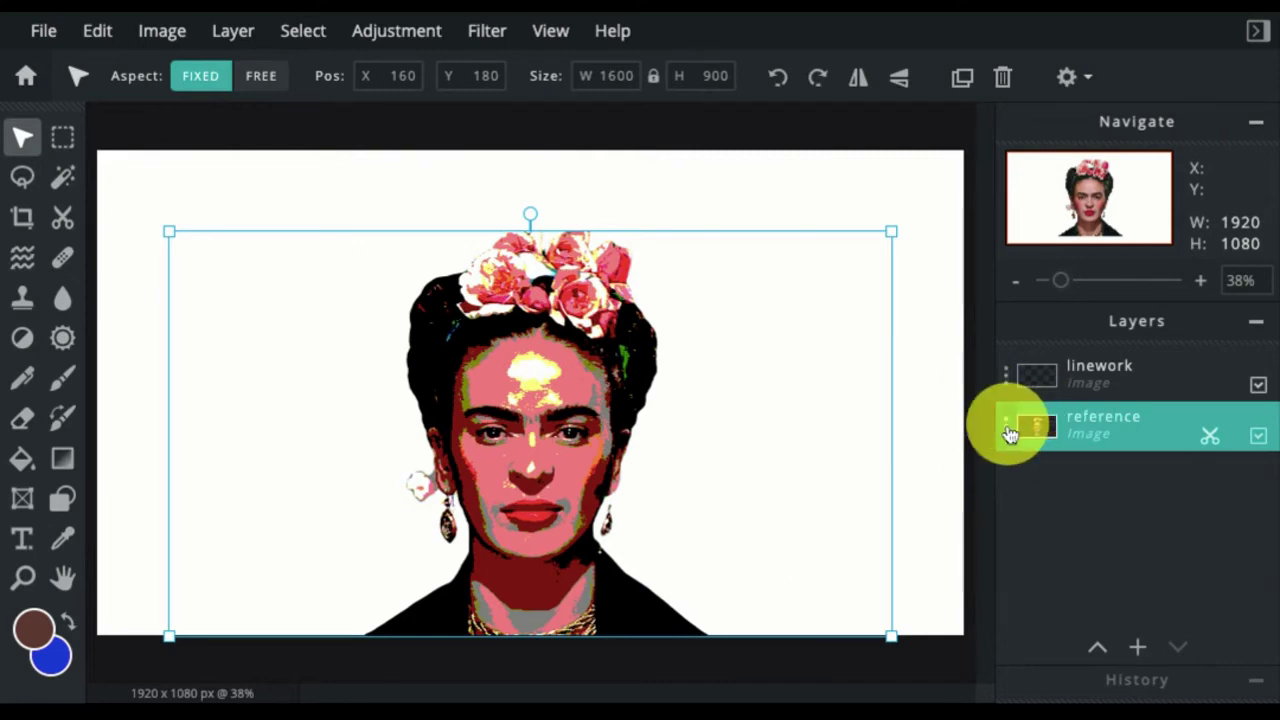
Lock the reference layer in position and reduce its transparency value to 48
double_click(1008, 430)
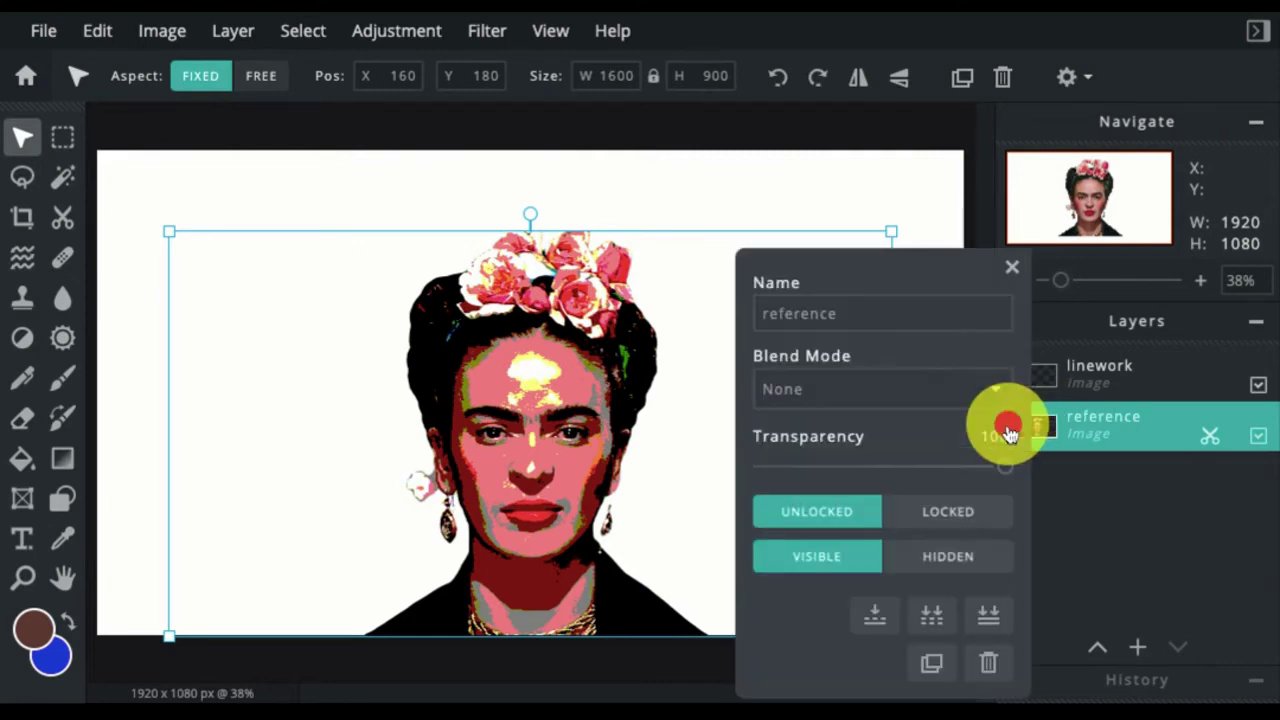
left_click(966, 515)
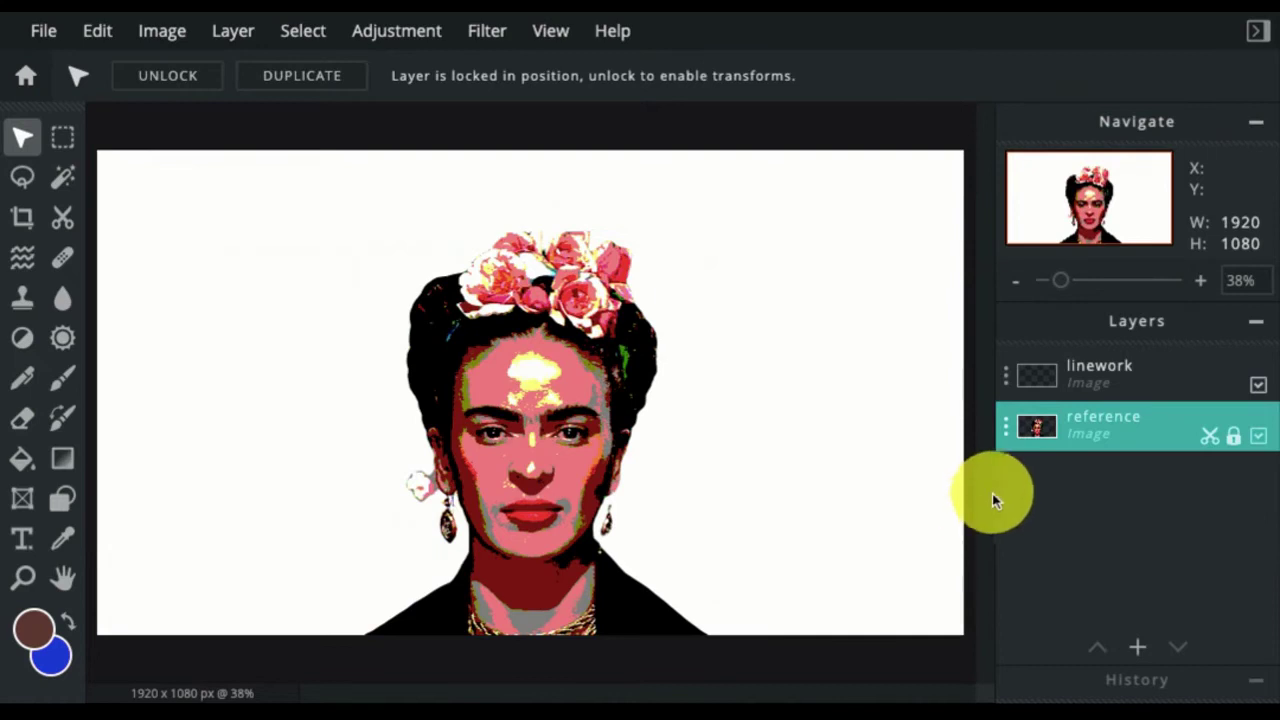
left_click(1008, 432)
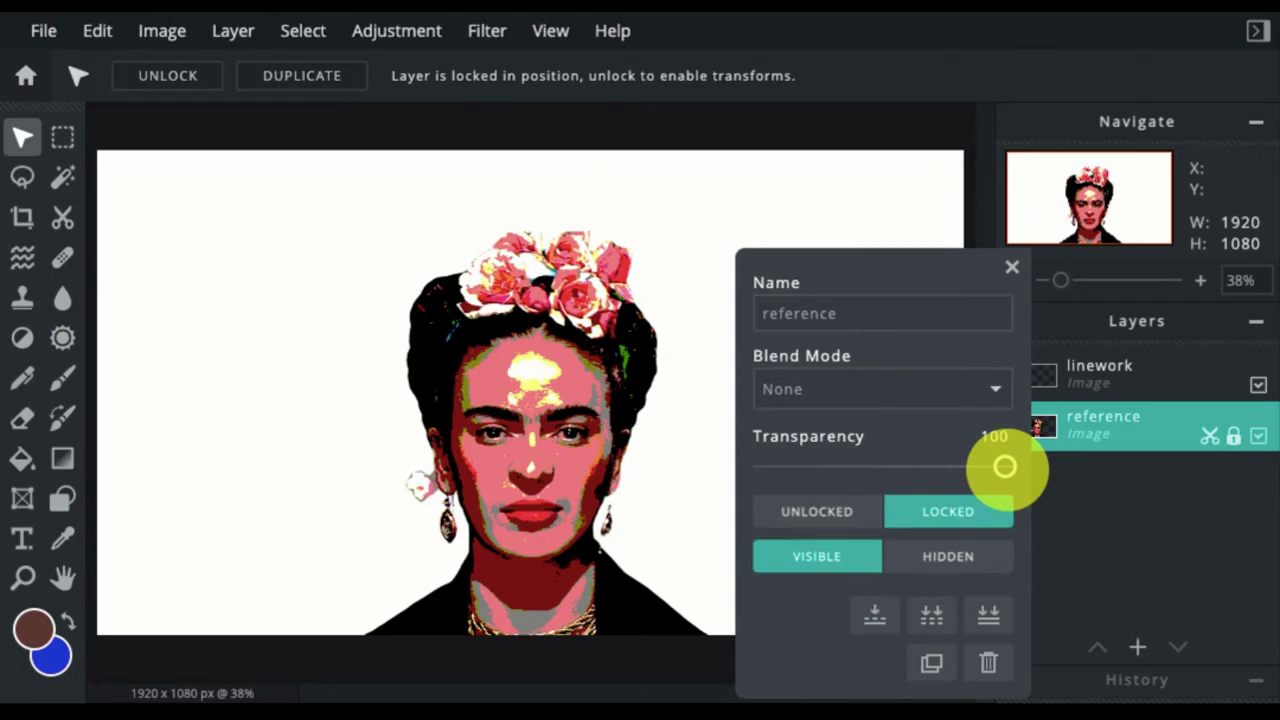
left_click_drag(1005, 466, 908, 466)
left_click_drag(898, 466, 878, 466)
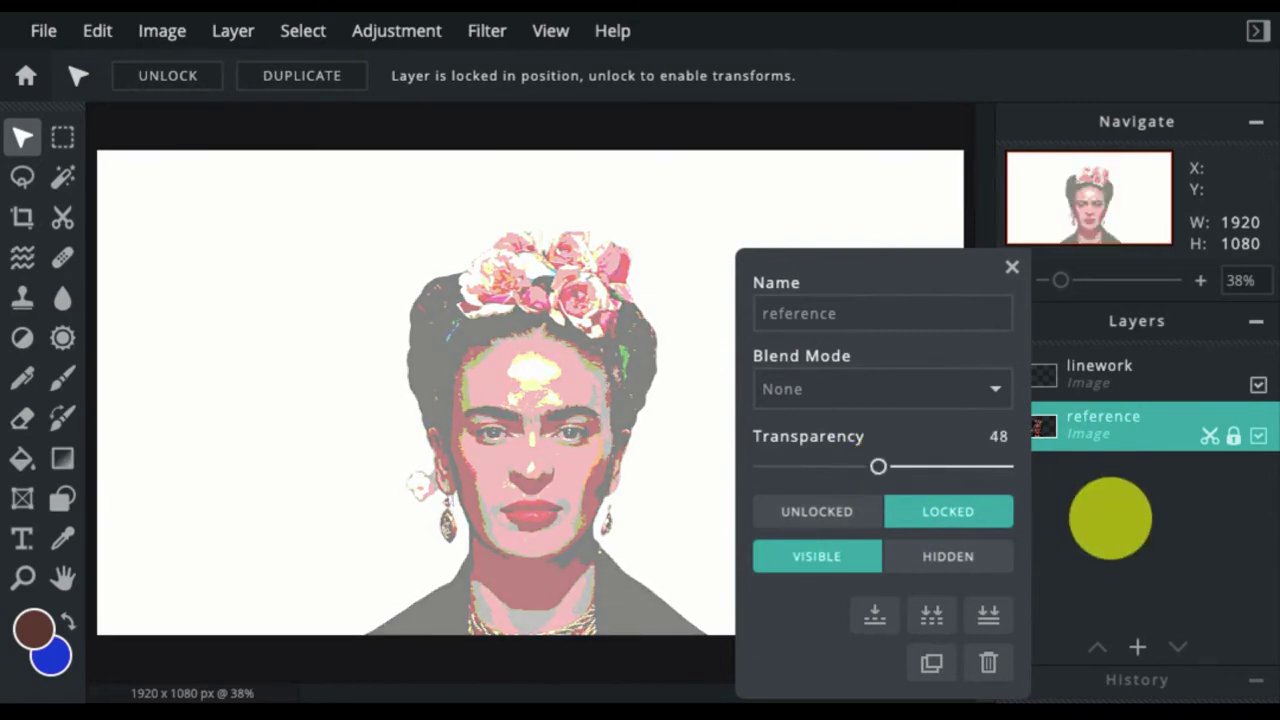
left_click(1013, 270)
Set up the Shape tool on the linework layer to draw lines in Draw mode with black (#000000) as the colour
left_click(1094, 386)
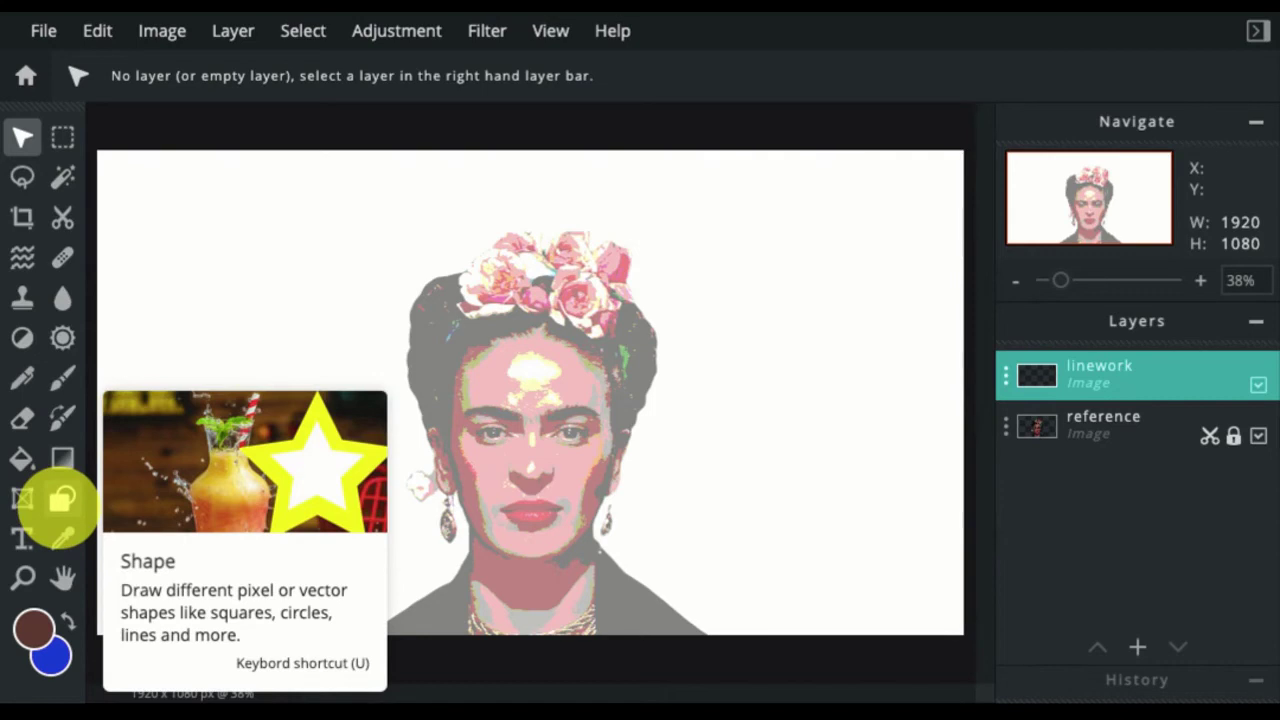
left_click(60, 503)
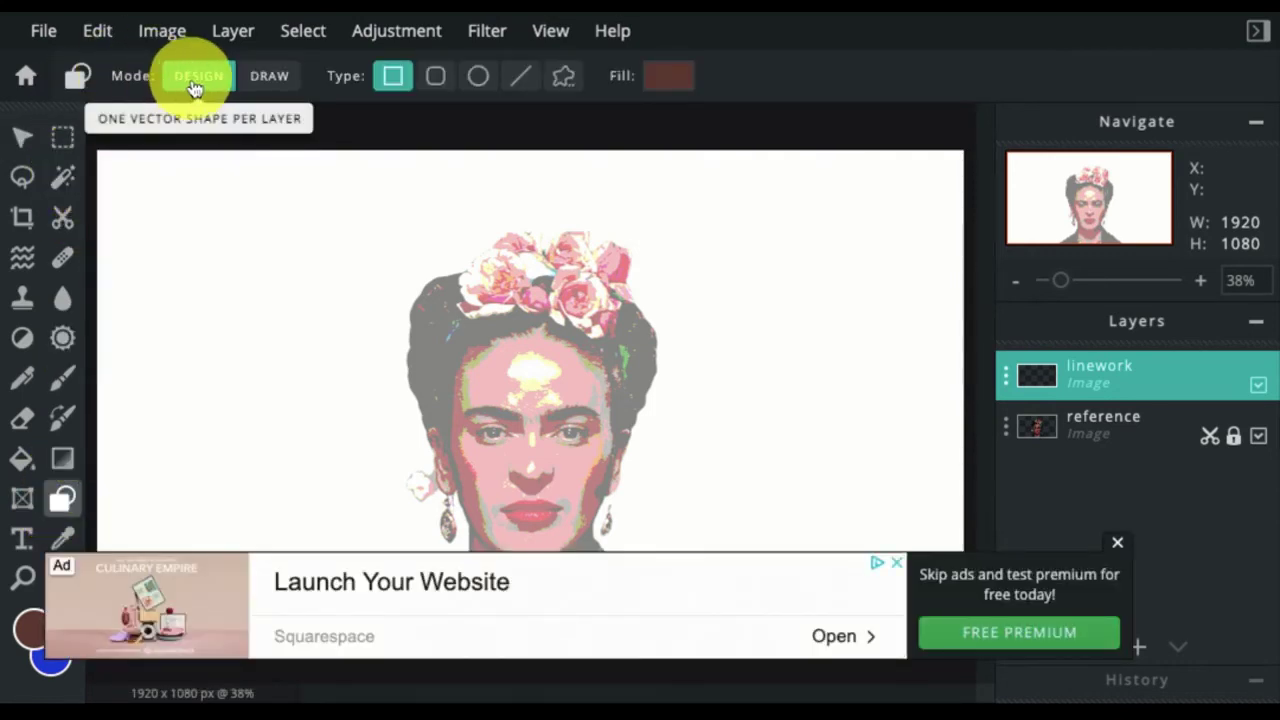
left_click(272, 80)
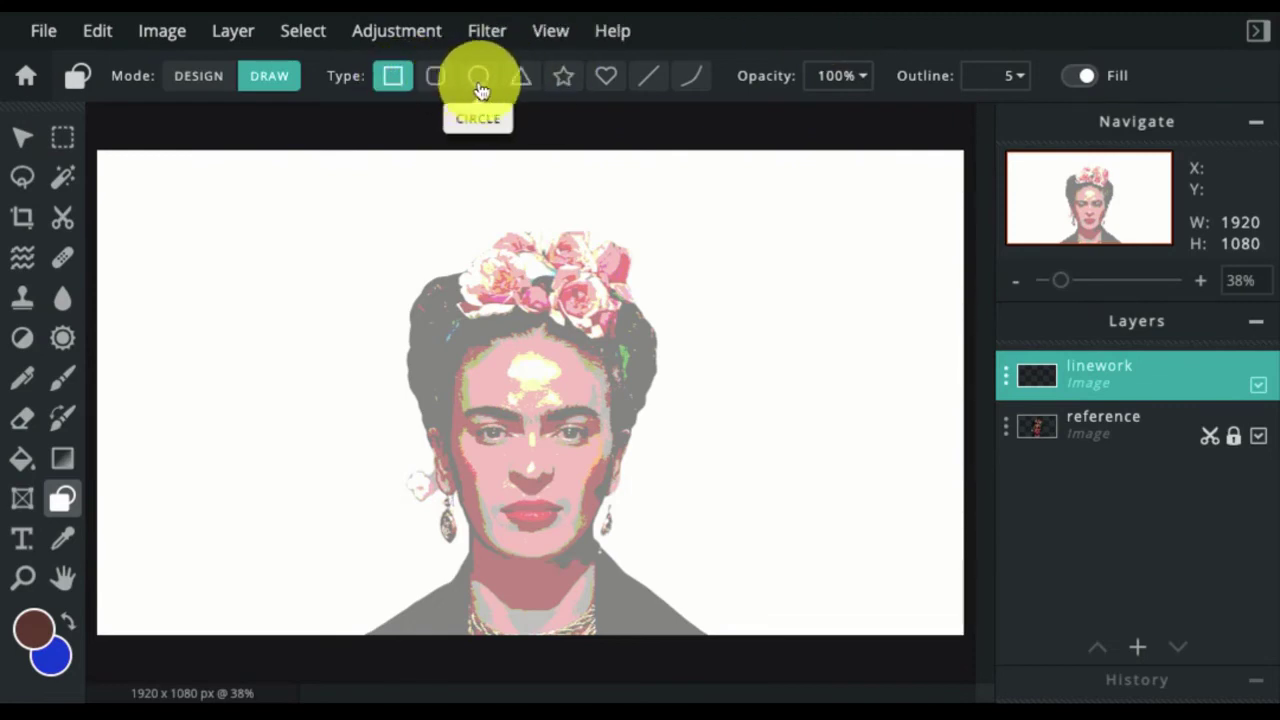
left_click(645, 84)
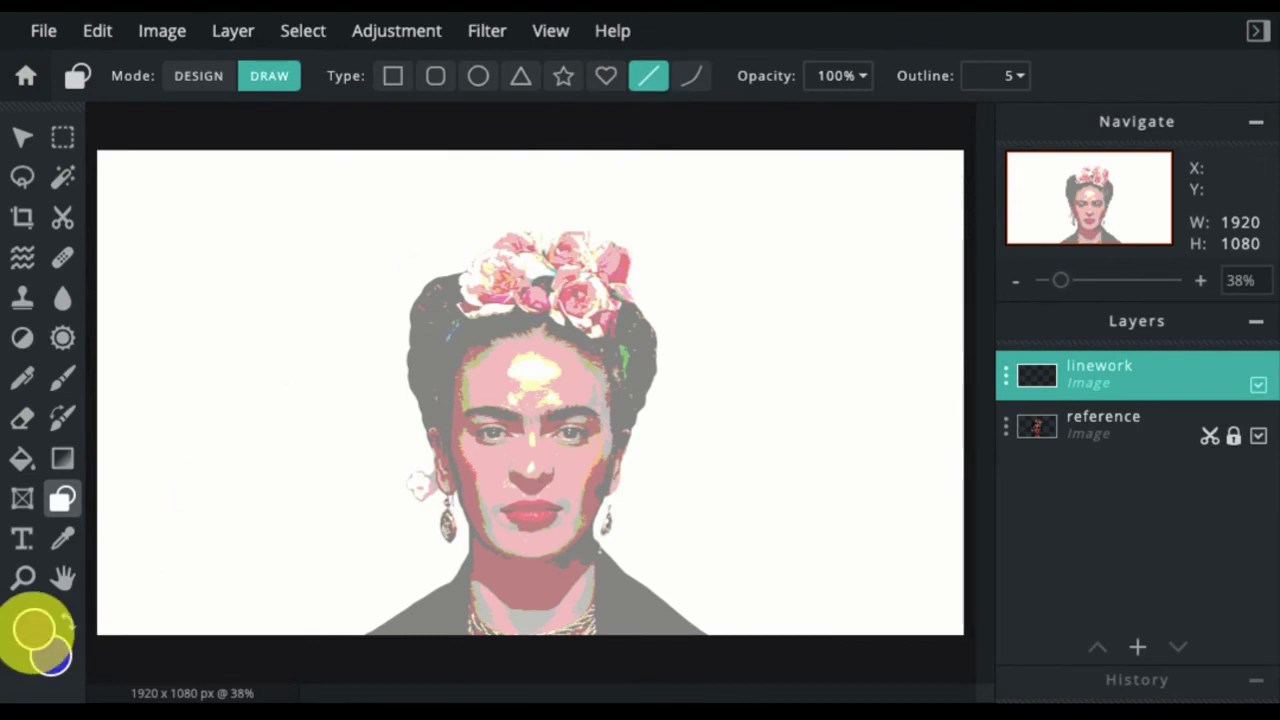
left_click(35, 628)
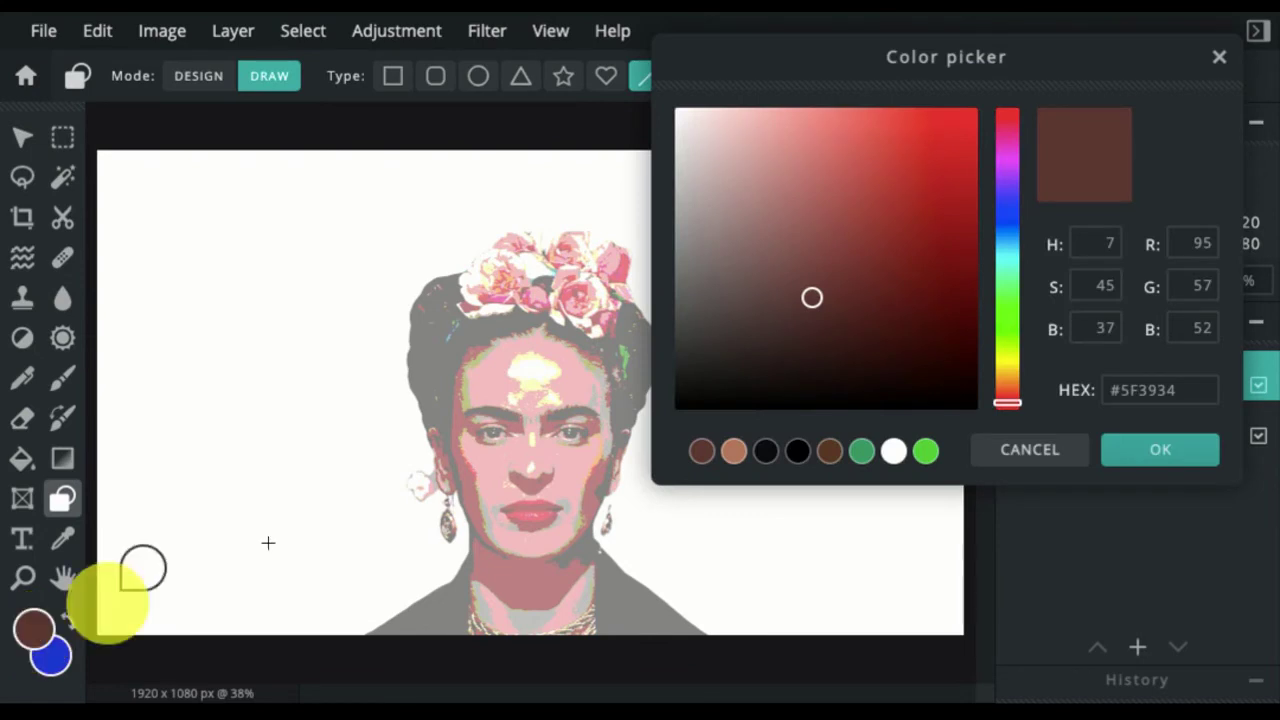
left_click(796, 452)
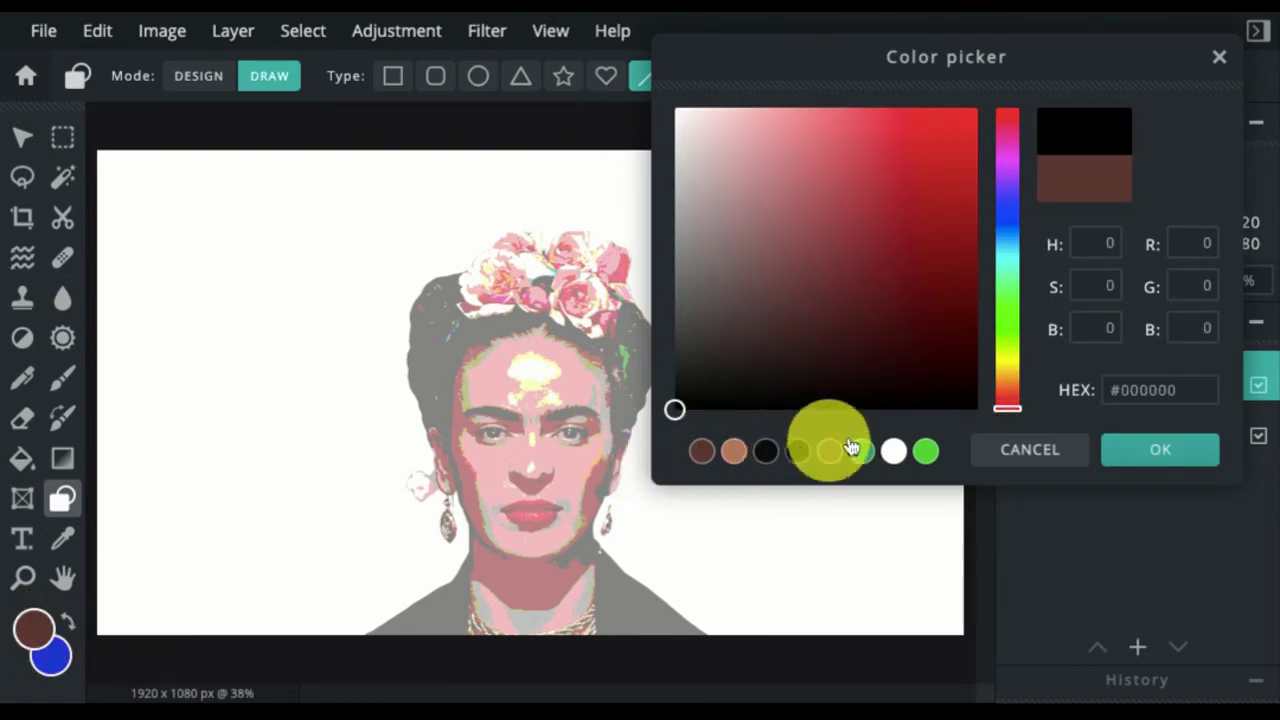
left_click(1137, 452)
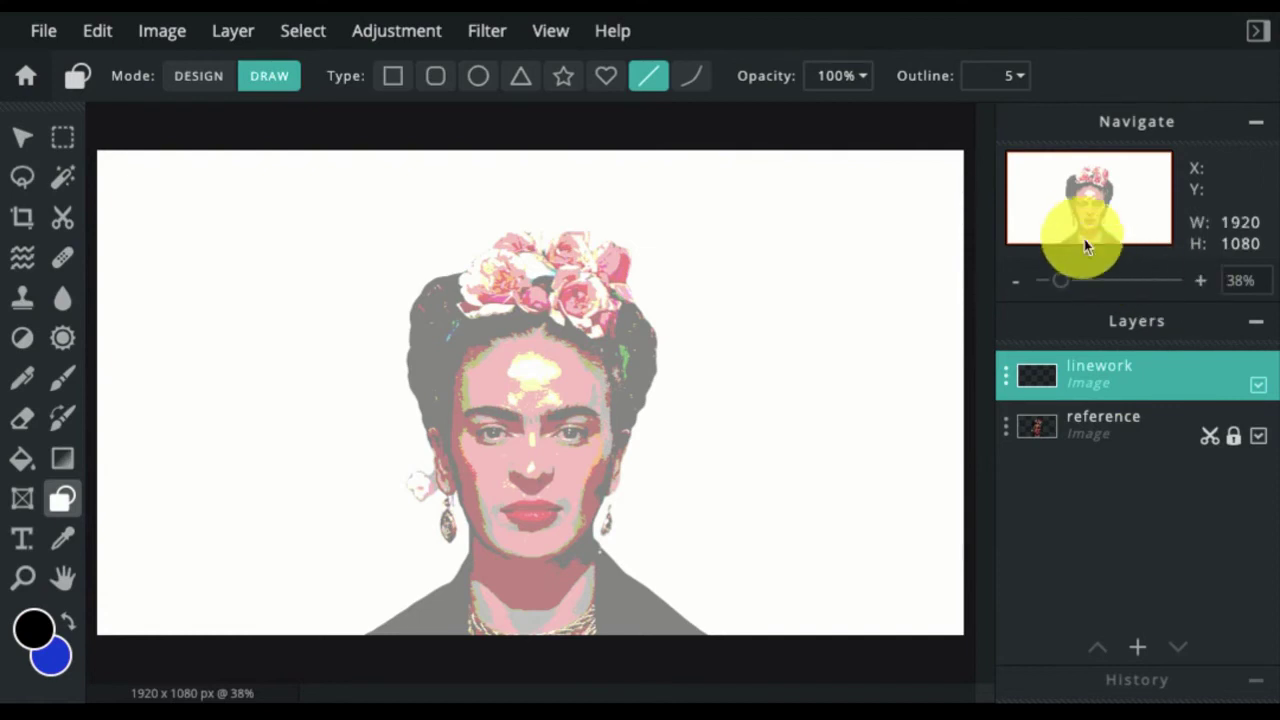
Trace the portrait's left shoulder and neck edge up to the earlobe with connected straight black lines
left_click(1196, 282)
left_click(1196, 282)
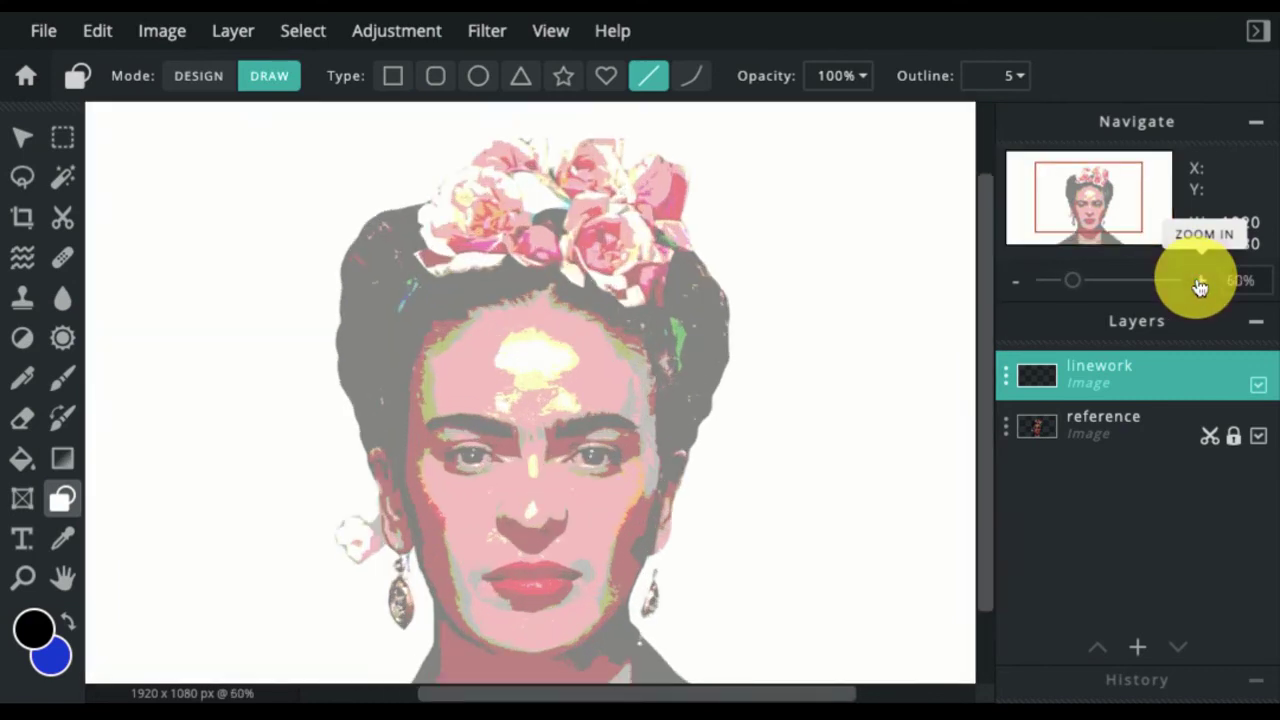
left_click(1066, 211)
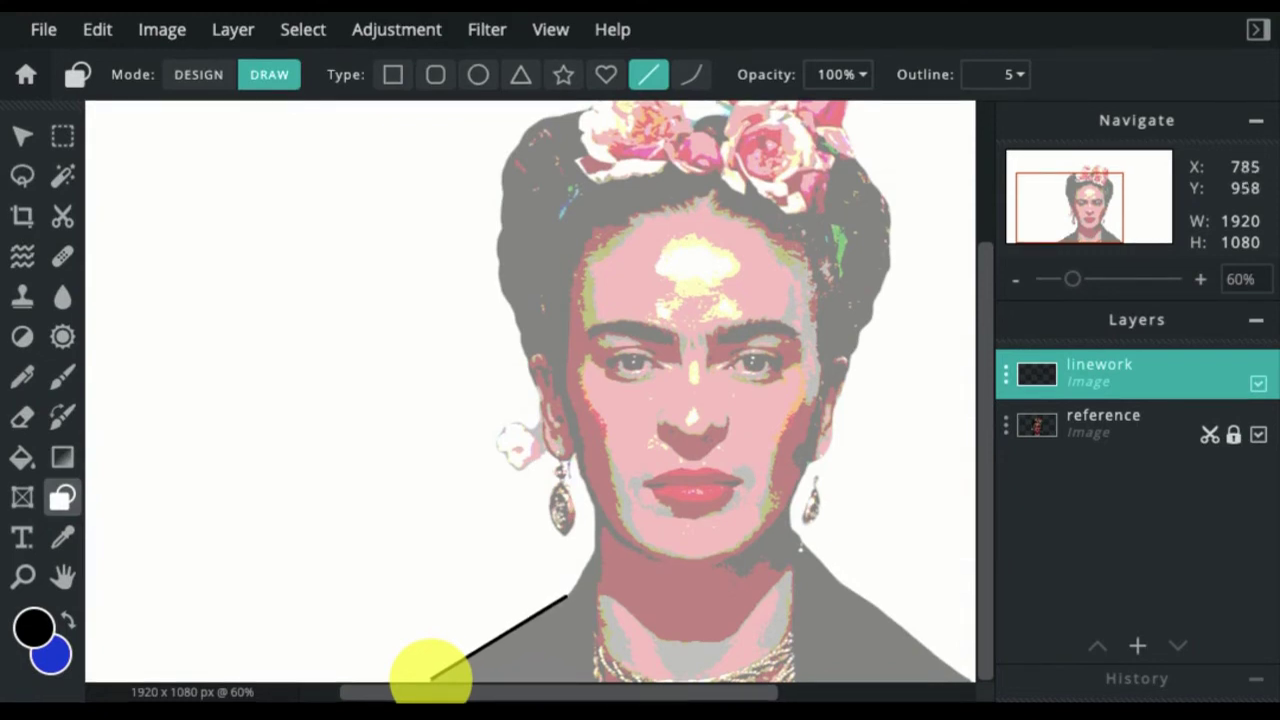
left_click_drag(576, 589, 593, 565)
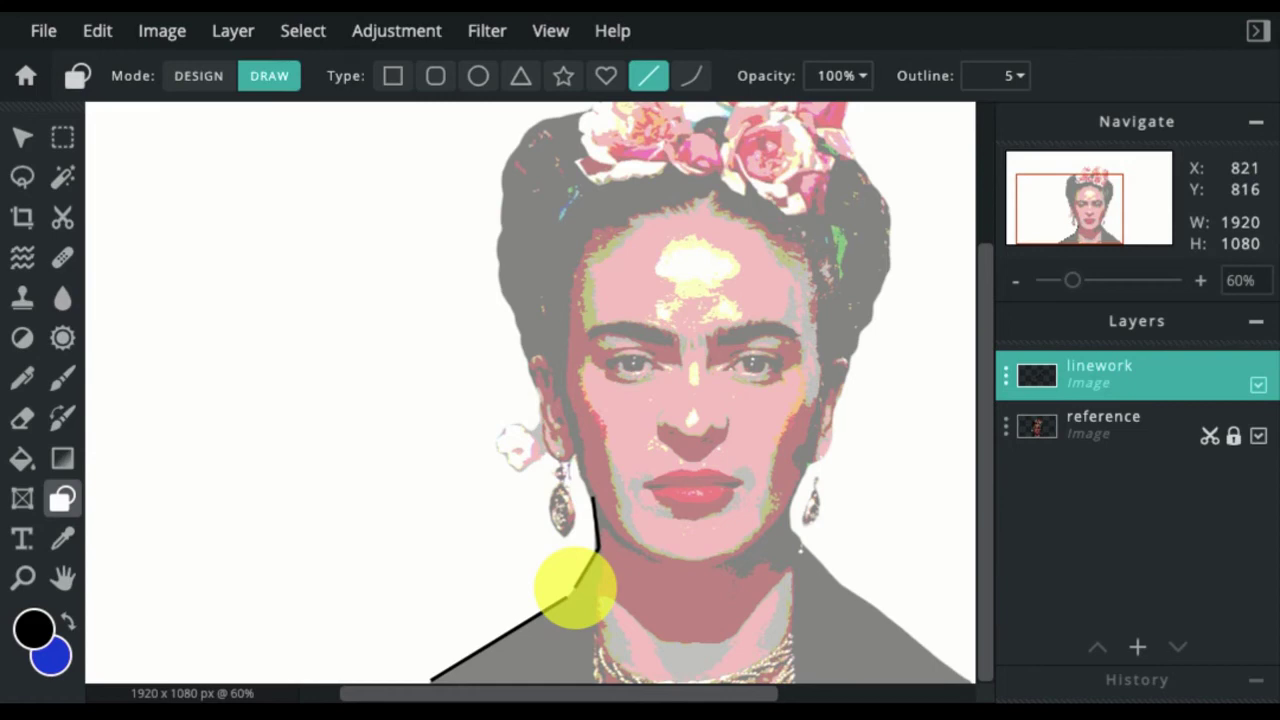
left_click_drag(592, 500, 579, 478)
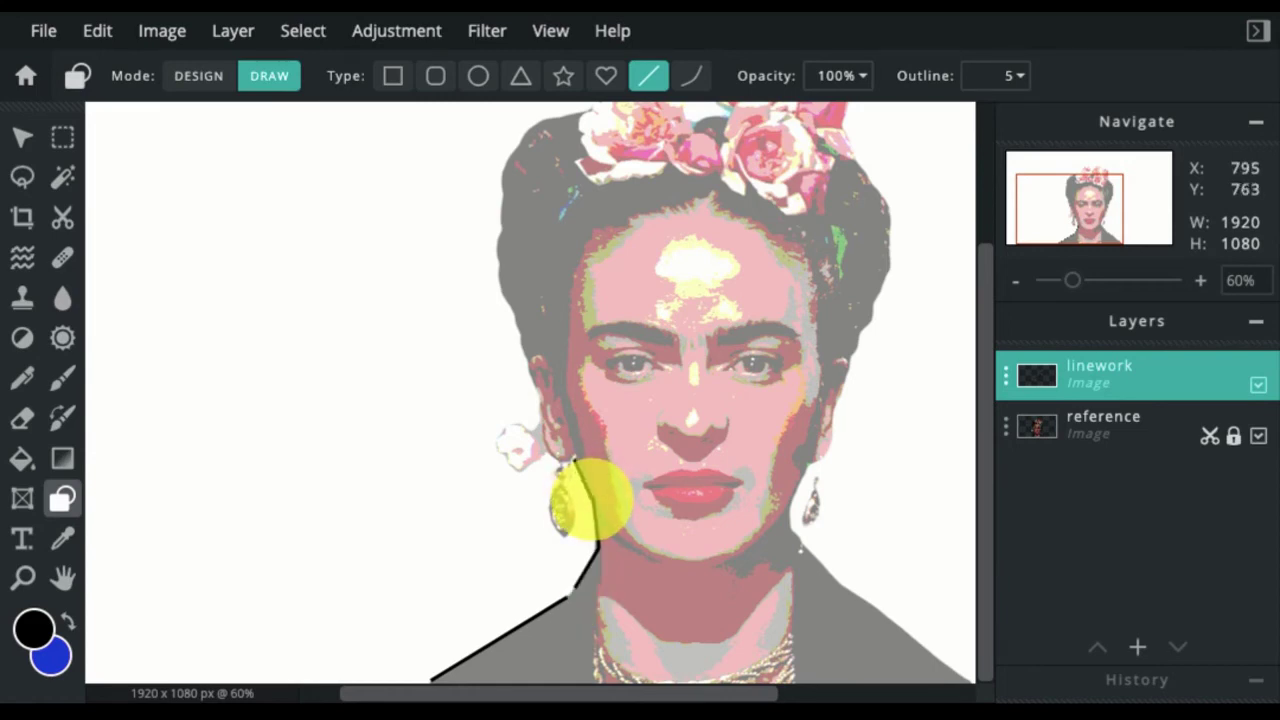
Close the gap between the shoulder line and the neck line at the collar with a short line
scroll(578, 578, "up", 4)
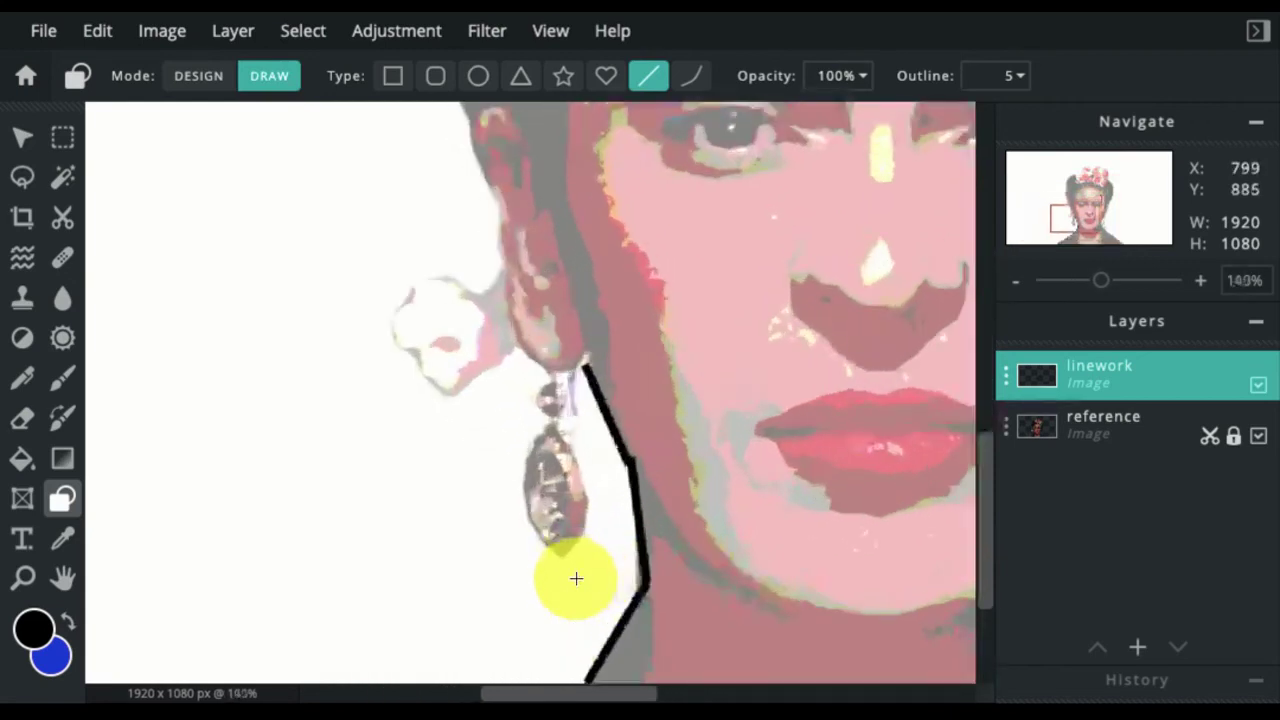
scroll(983, 517, "down", 4)
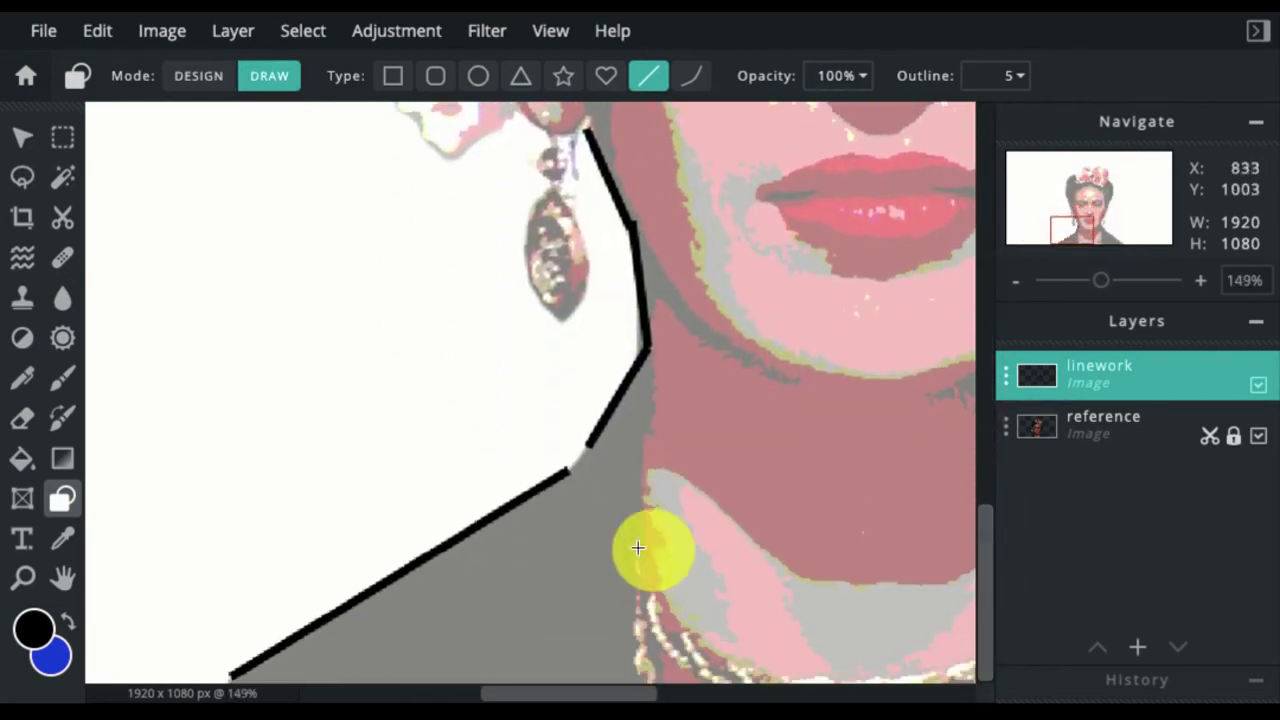
left_click(565, 467)
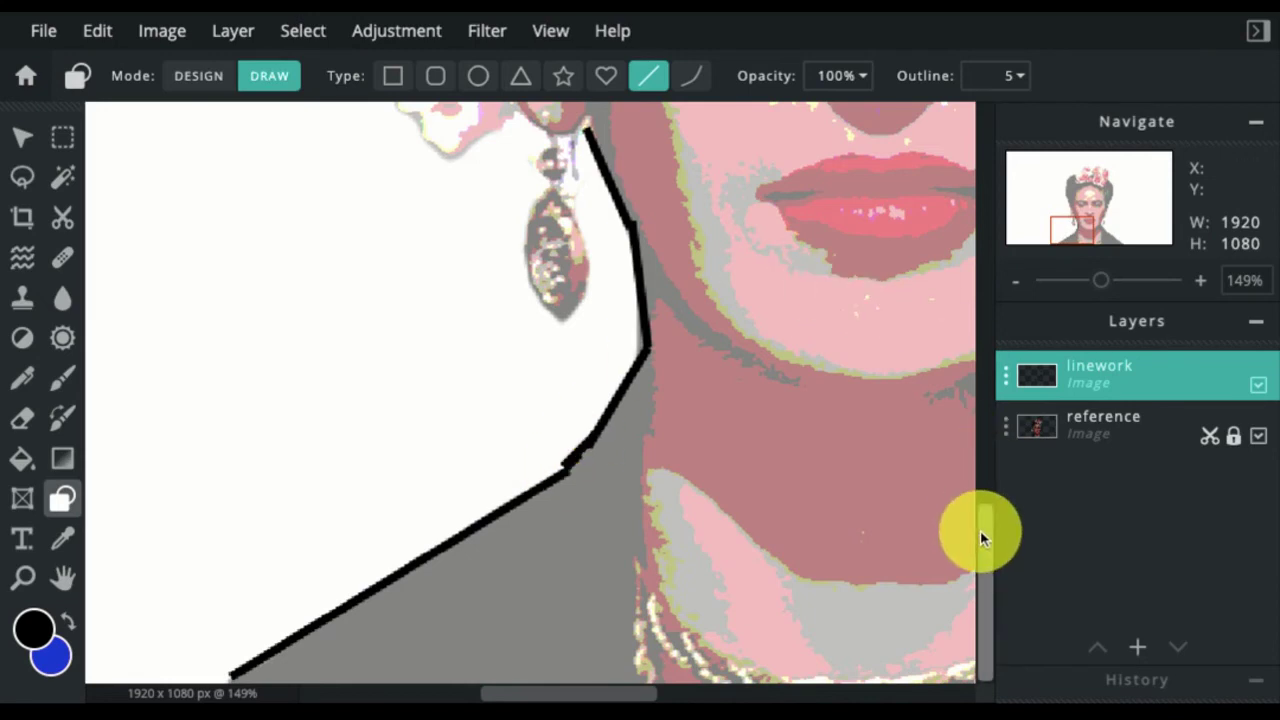
Trace the left ear from the lobe upward and continue along the lower hair edge, joining the segments without gaps
scroll(982, 531, "up", 5)
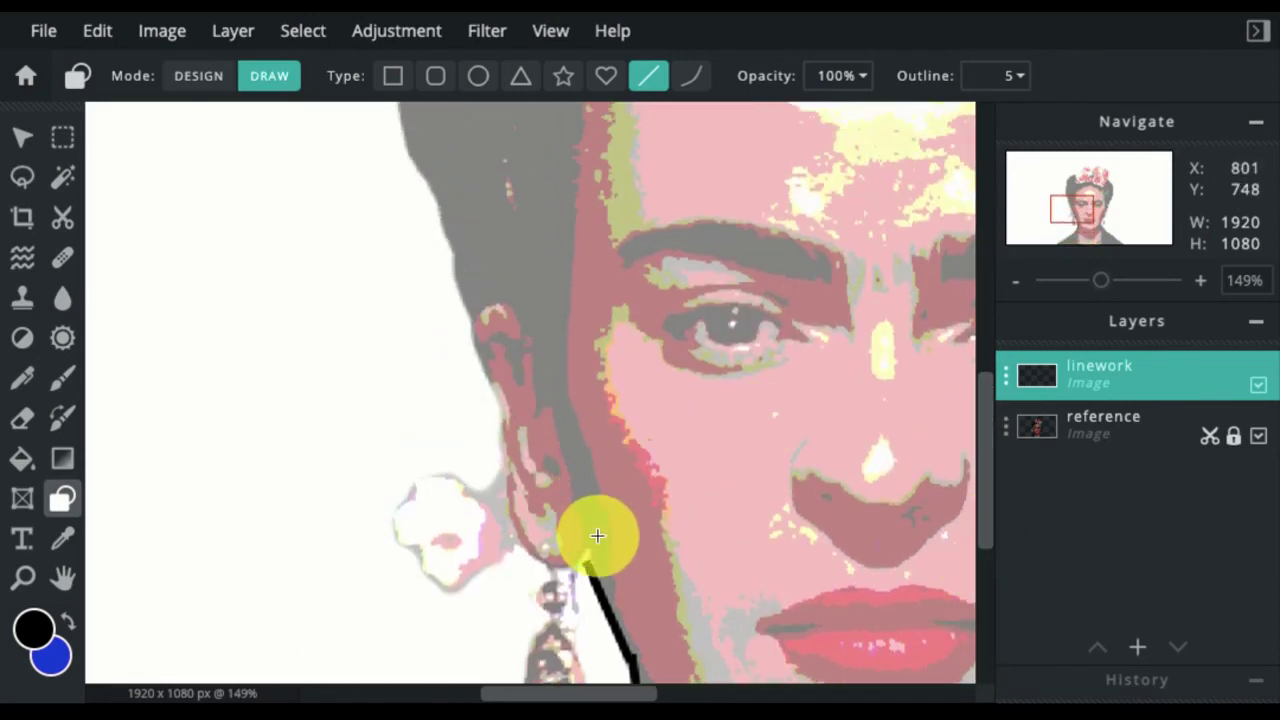
left_click(589, 552)
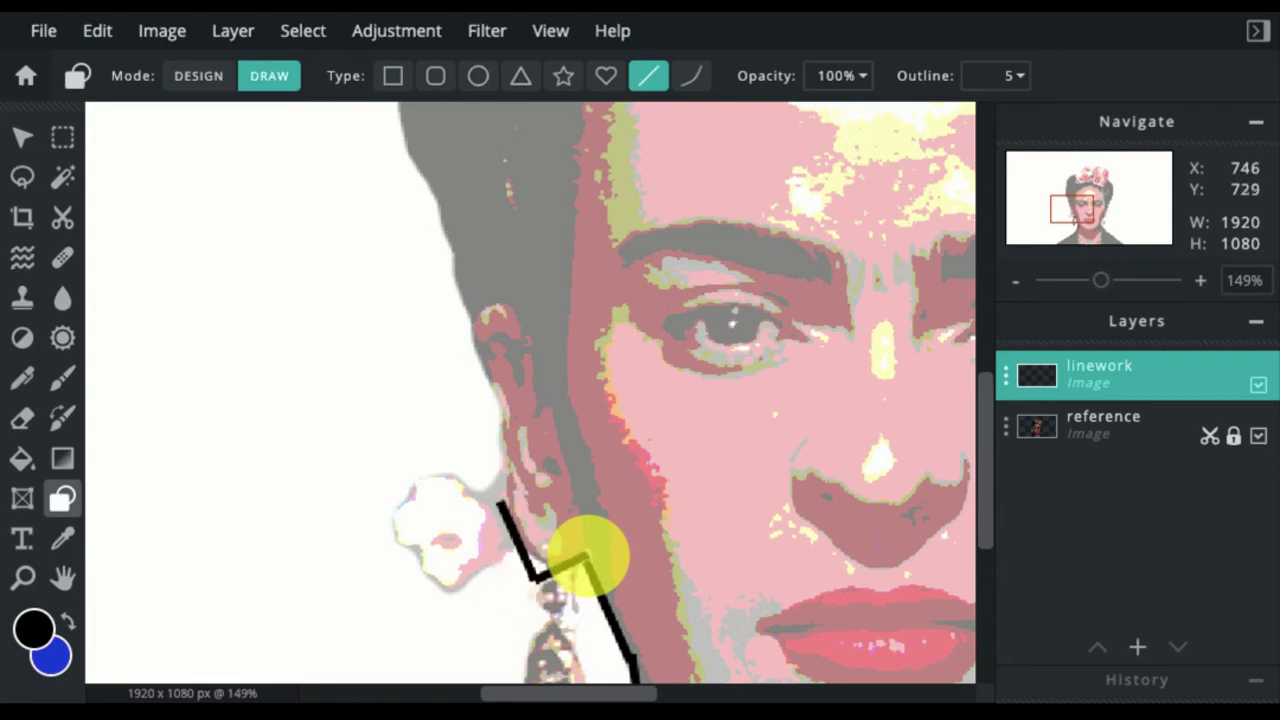
mouse_move(500, 514)
left_mouse_down()
mouse_move(500, 423)
mouse_move(464, 340)
left_mouse_up()
left_click_drag(450, 287, 426, 210)
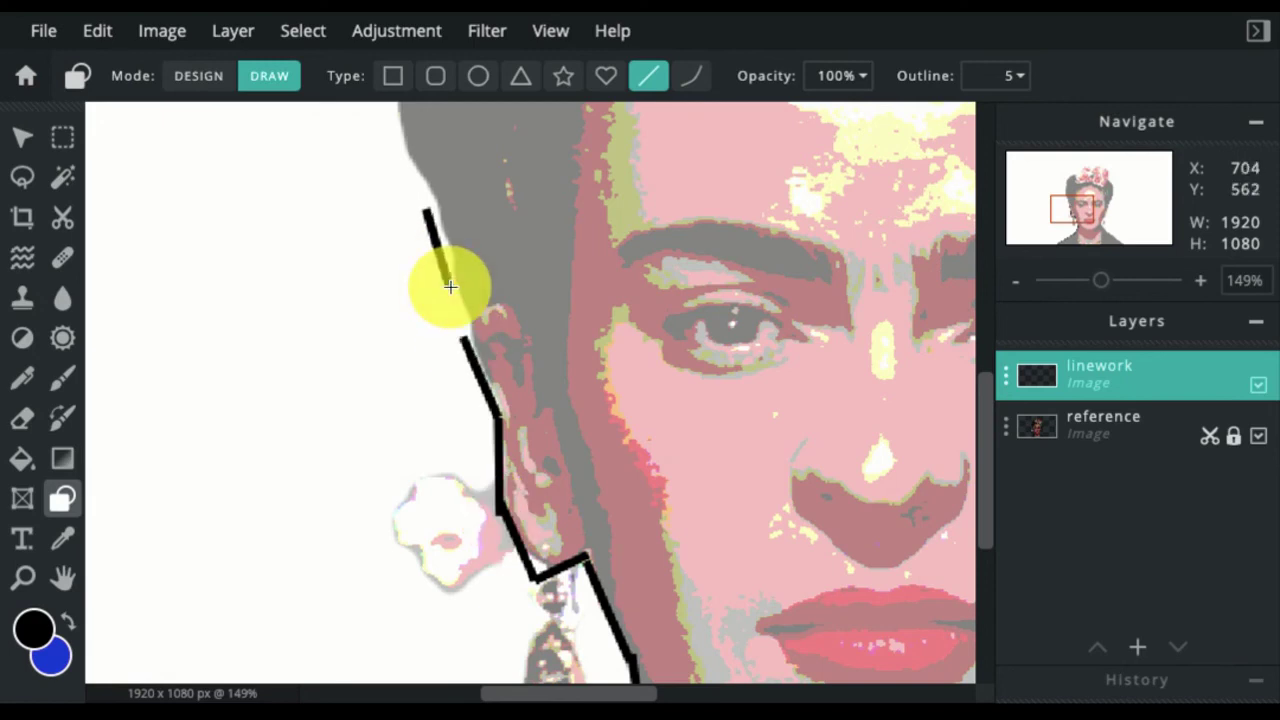
left_click_drag(450, 287, 465, 338)
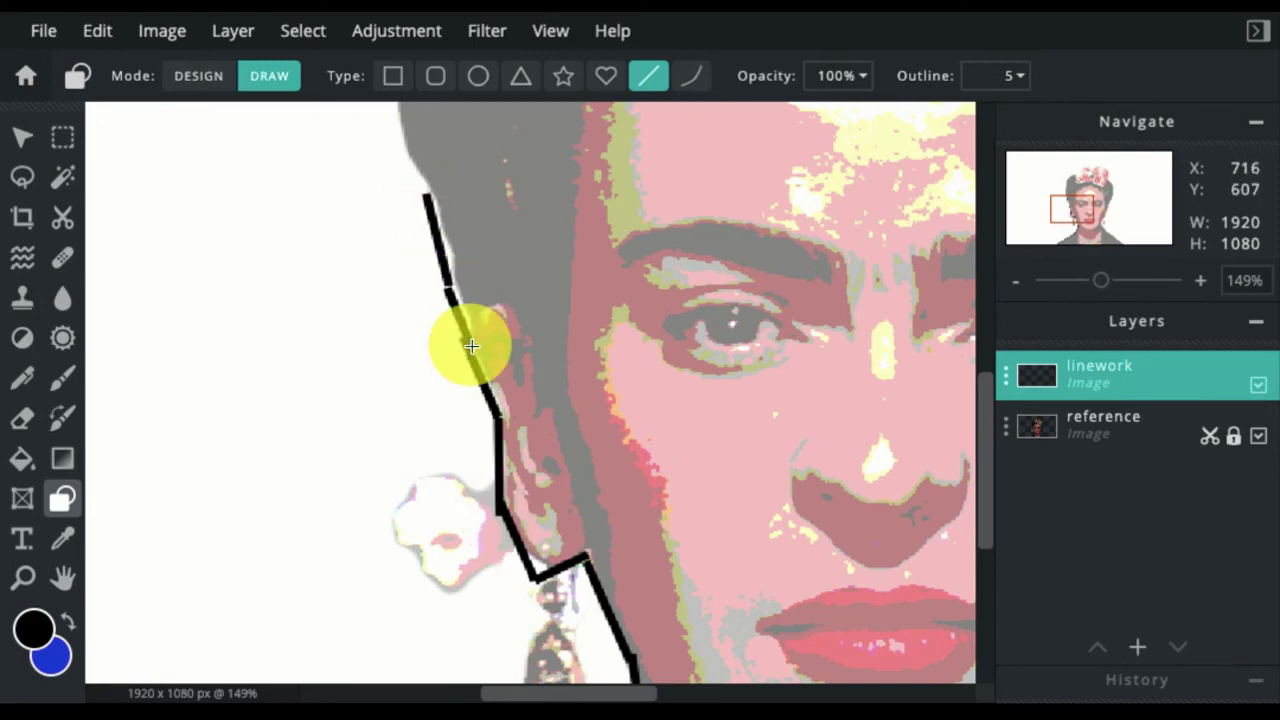
Outline the left side of the hair up to the flowers and continue along the upper edge of the leftmost blooms
scroll(540, 285, "down", 5)
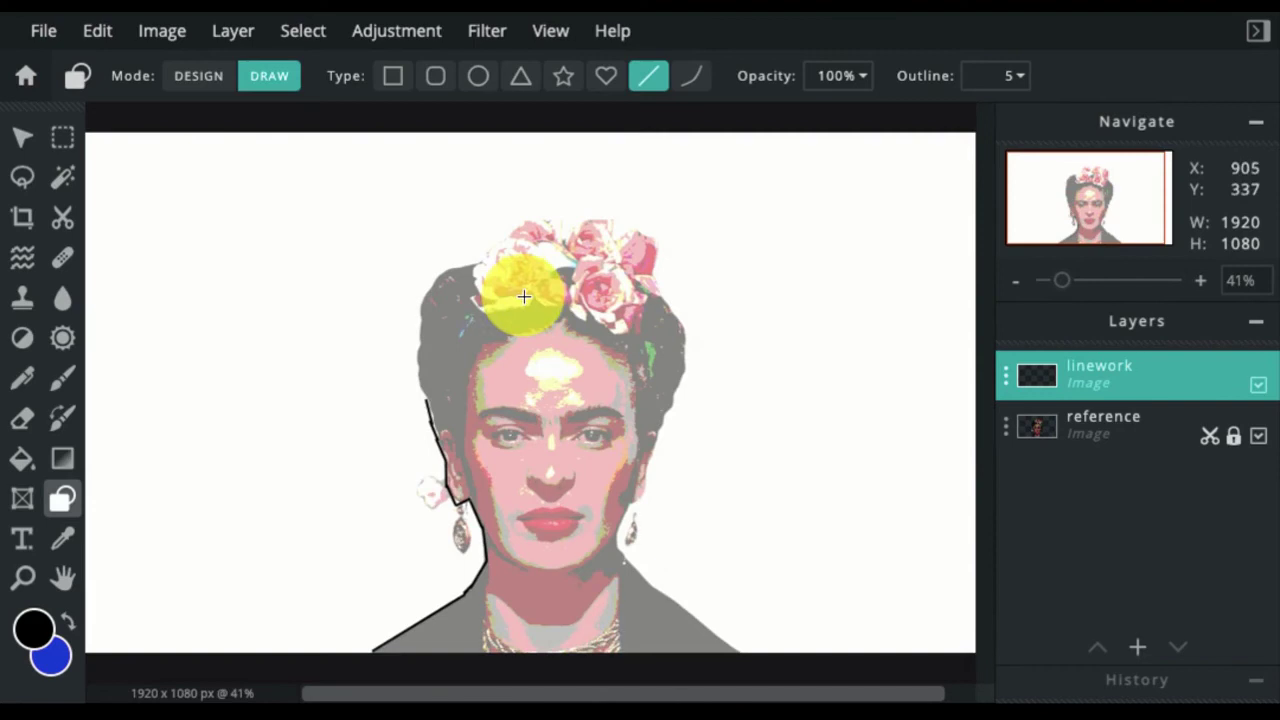
scroll(415, 377, "up", 3)
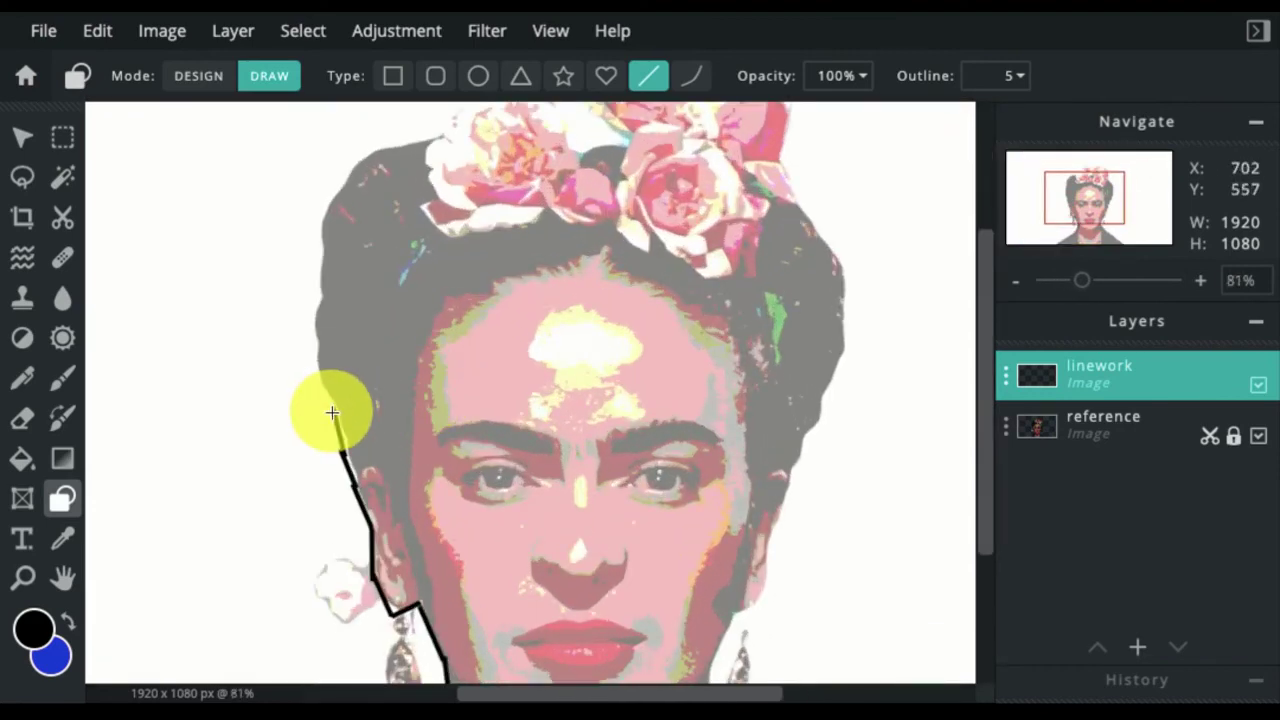
mouse_move(309, 357)
left_mouse_down()
mouse_move(333, 200)
mouse_move(352, 170)
mouse_move(377, 145)
mouse_move(468, 119)
left_mouse_up()
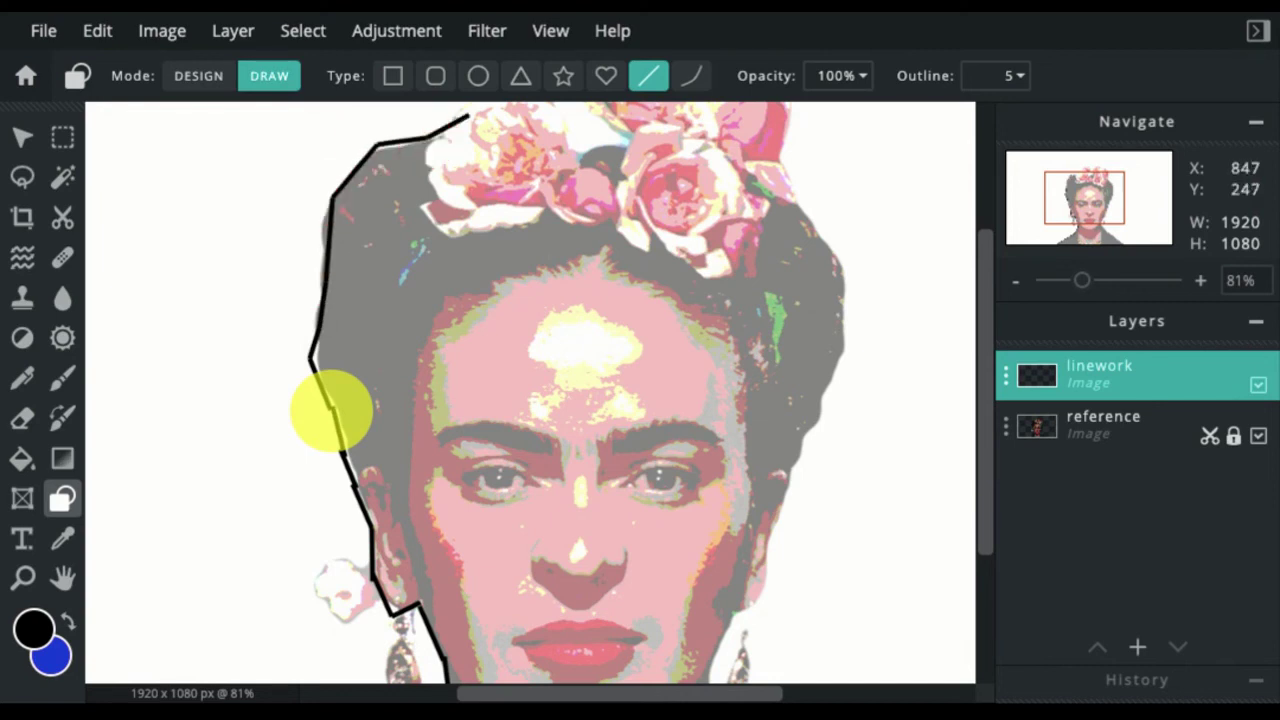
scroll(619, 143, "down", 1)
scroll(621, 145, "down", 3)
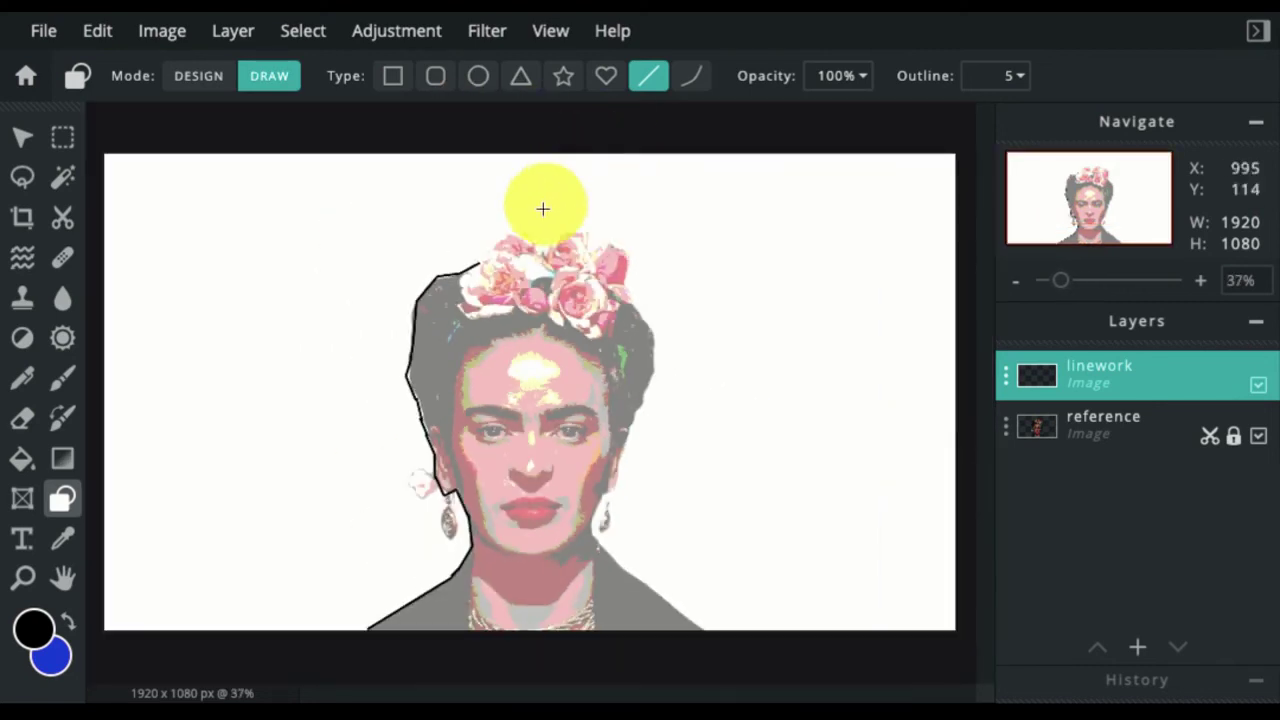
left_click_drag(483, 259, 539, 247)
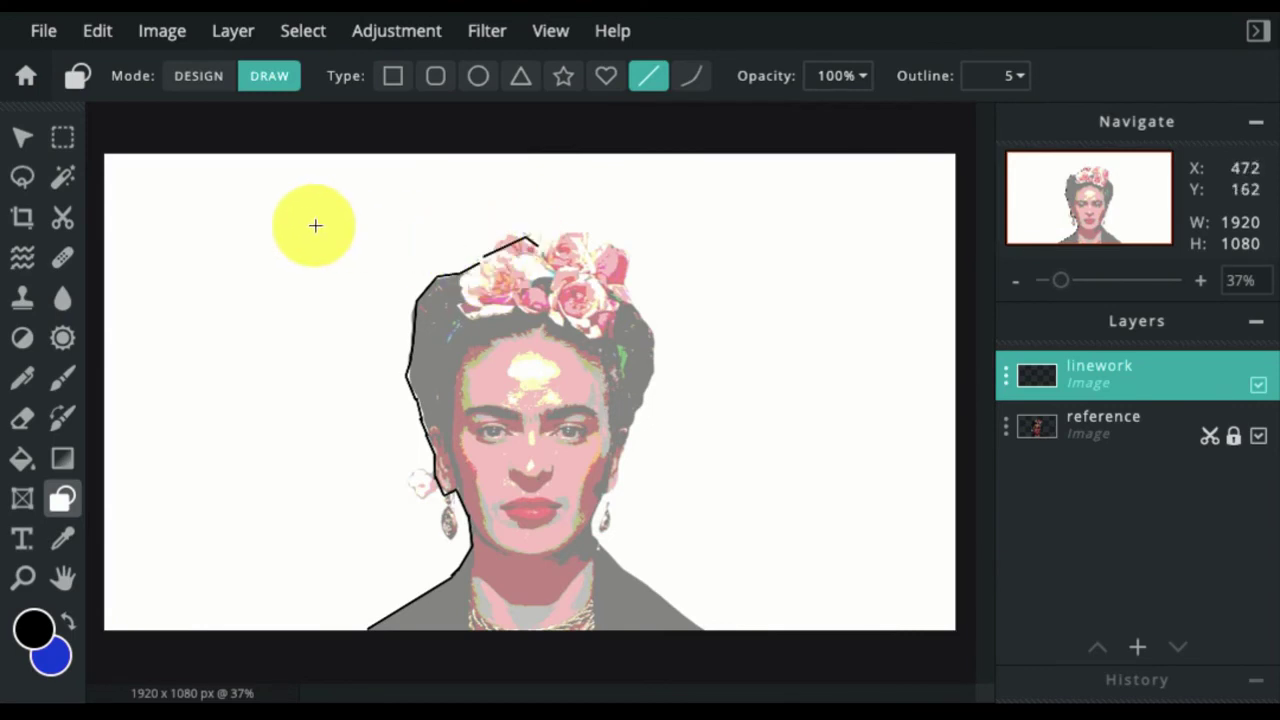
Open the earlier Low Poly 4 project from the latest projects on the home page
left_click(30, 78)
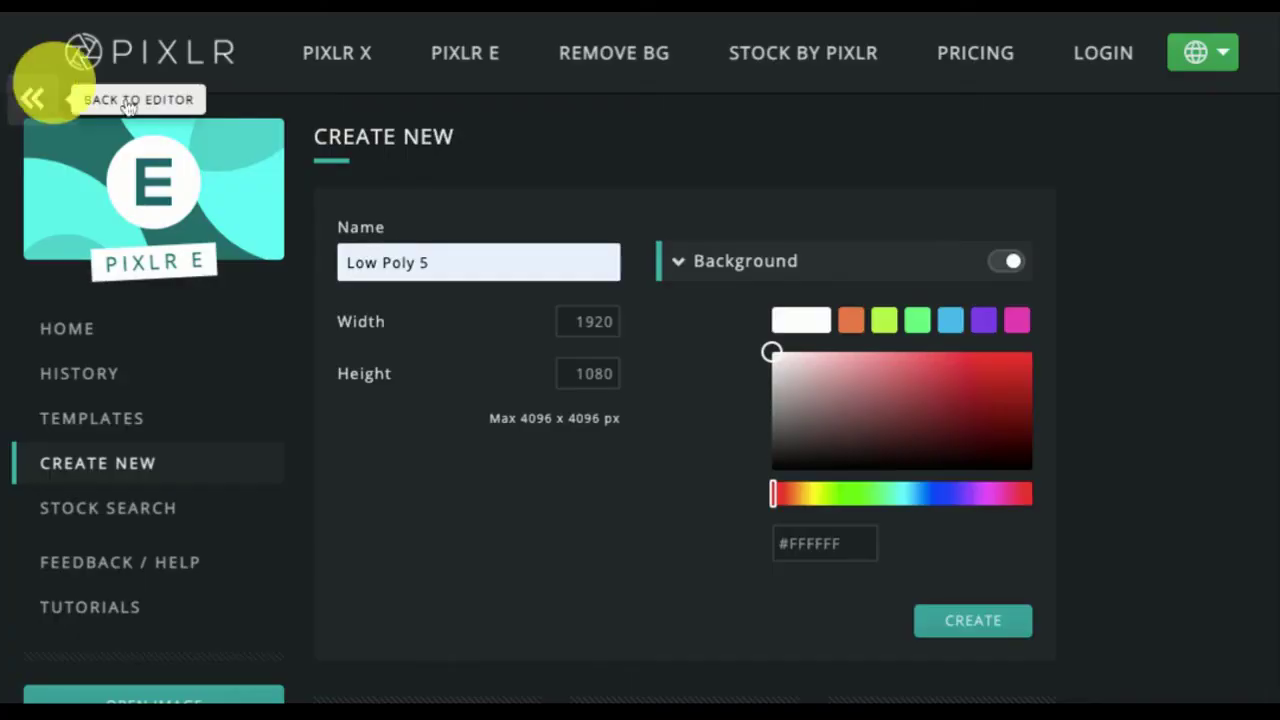
left_click(78, 327)
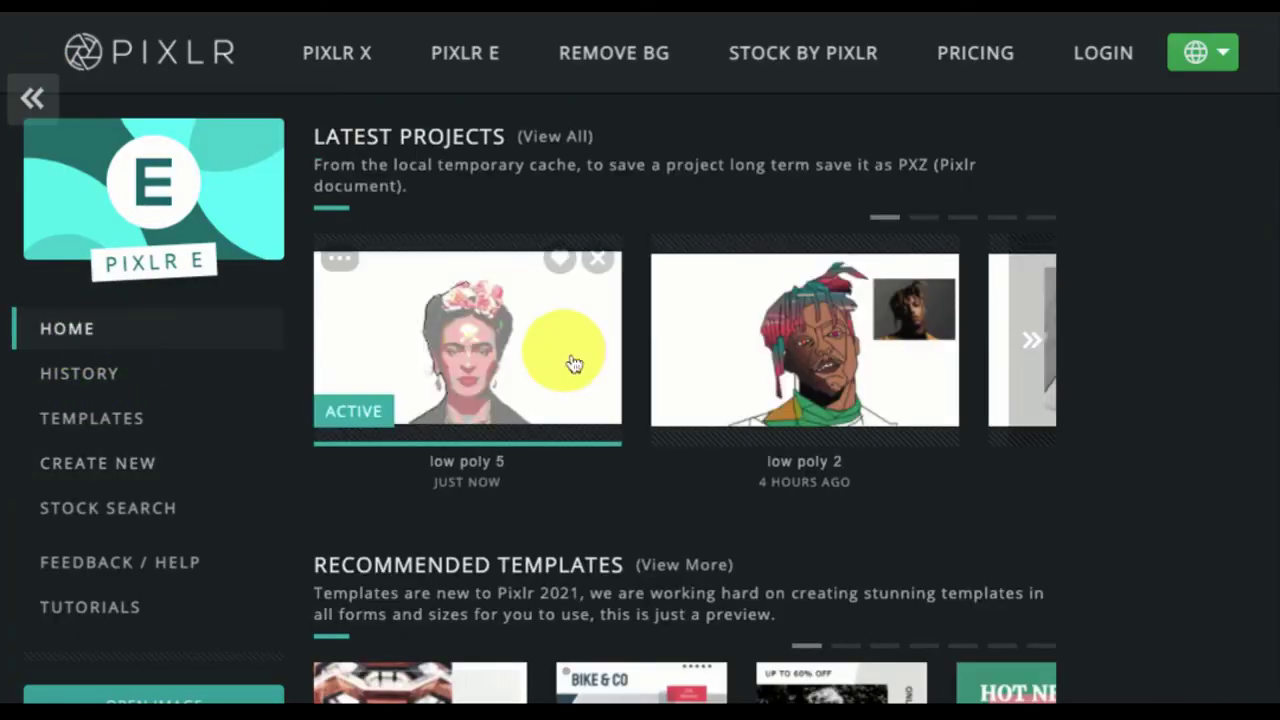
scroll(573, 362, "down", 5)
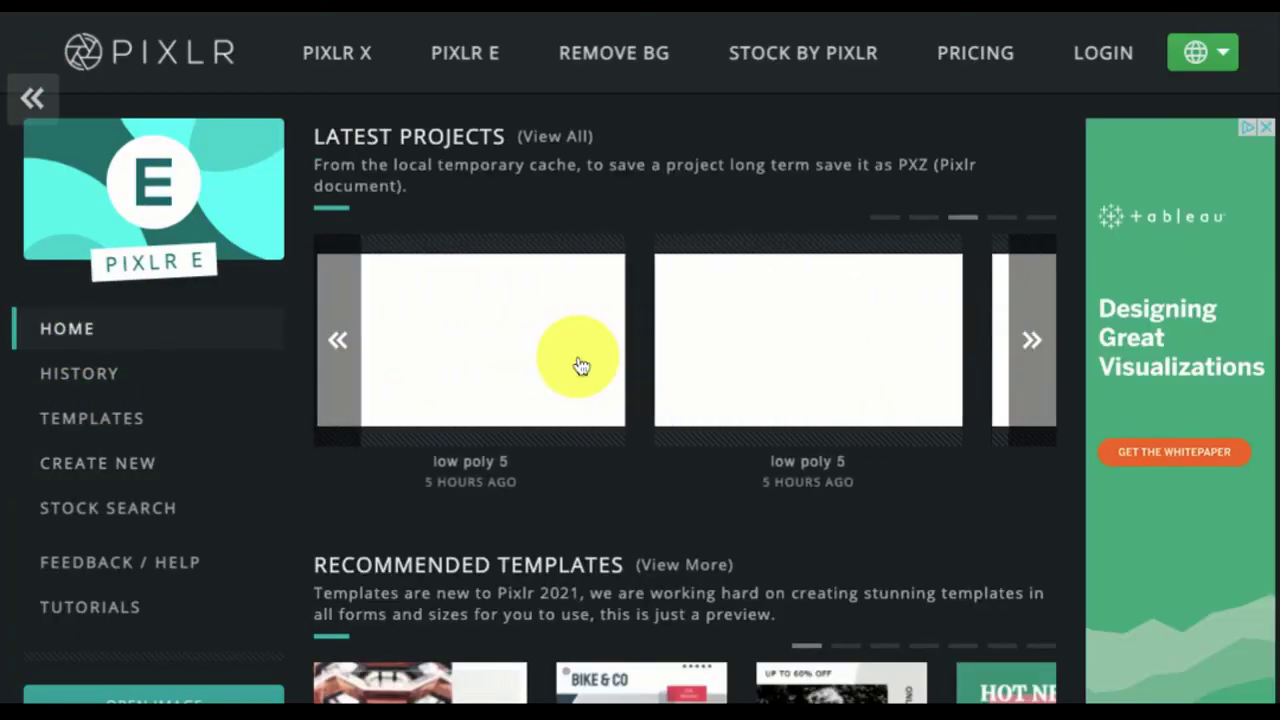
scroll(580, 366, "down", 1)
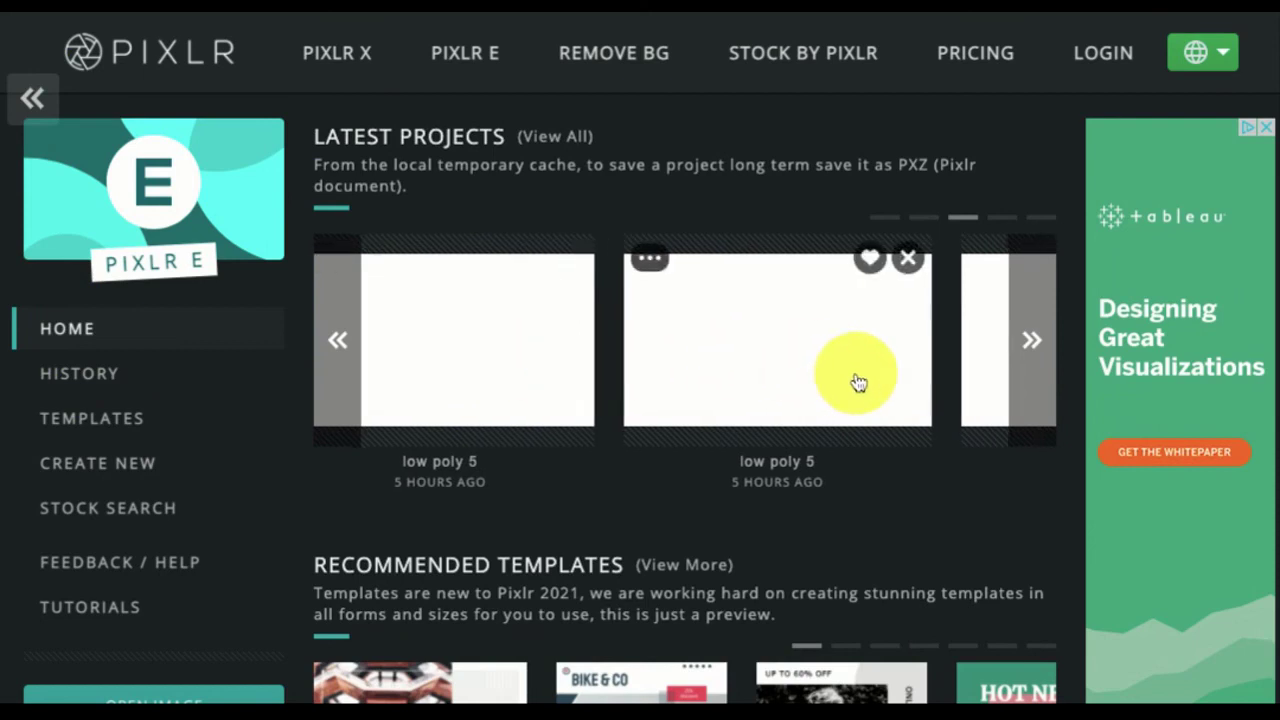
scroll(858, 382, "down", 2)
left_click(812, 371)
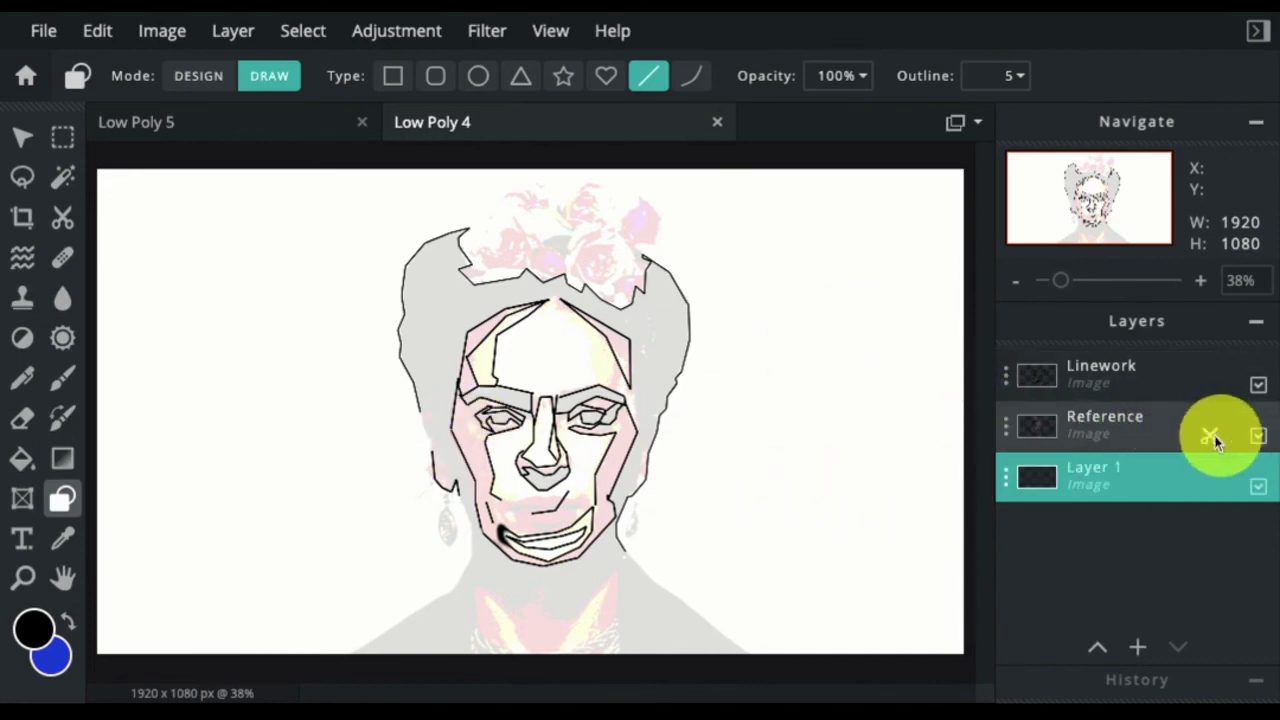
Set the Reference layer's transparency to 22, then hide and show the layer to inspect the facial linework
left_click(1004, 428)
left_click_drag(791, 472, 817, 466)
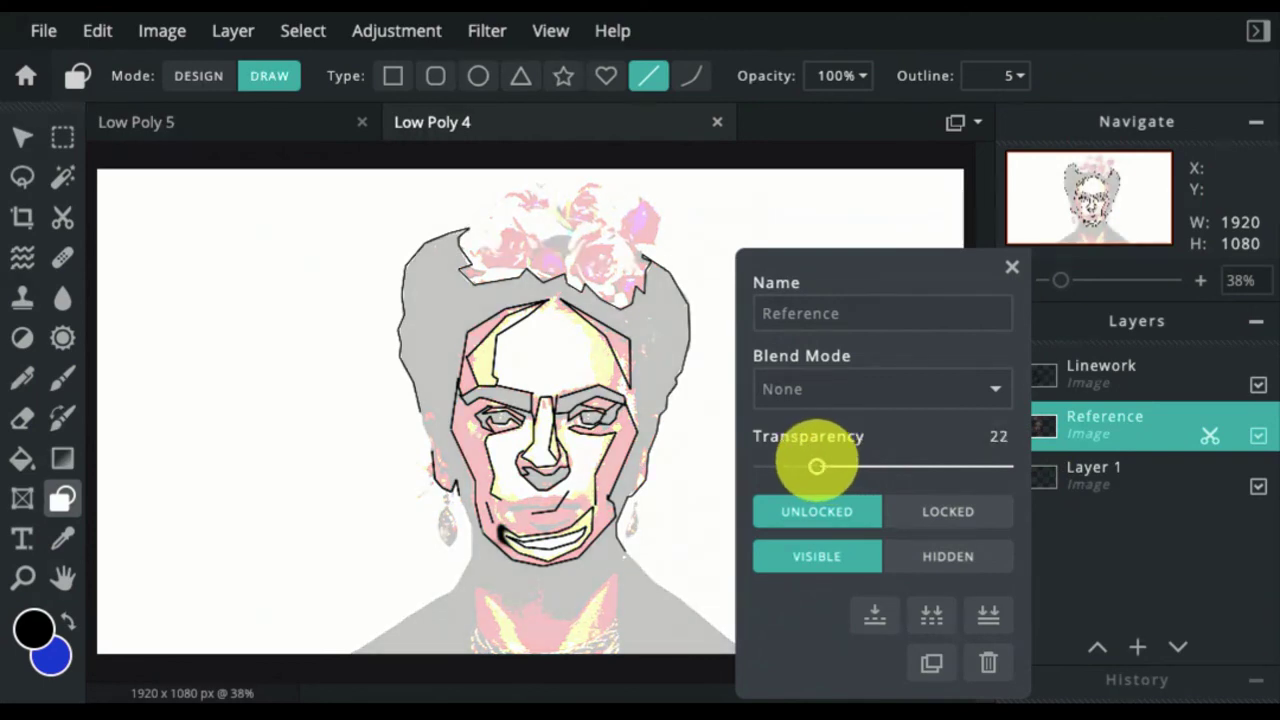
left_click(1258, 437)
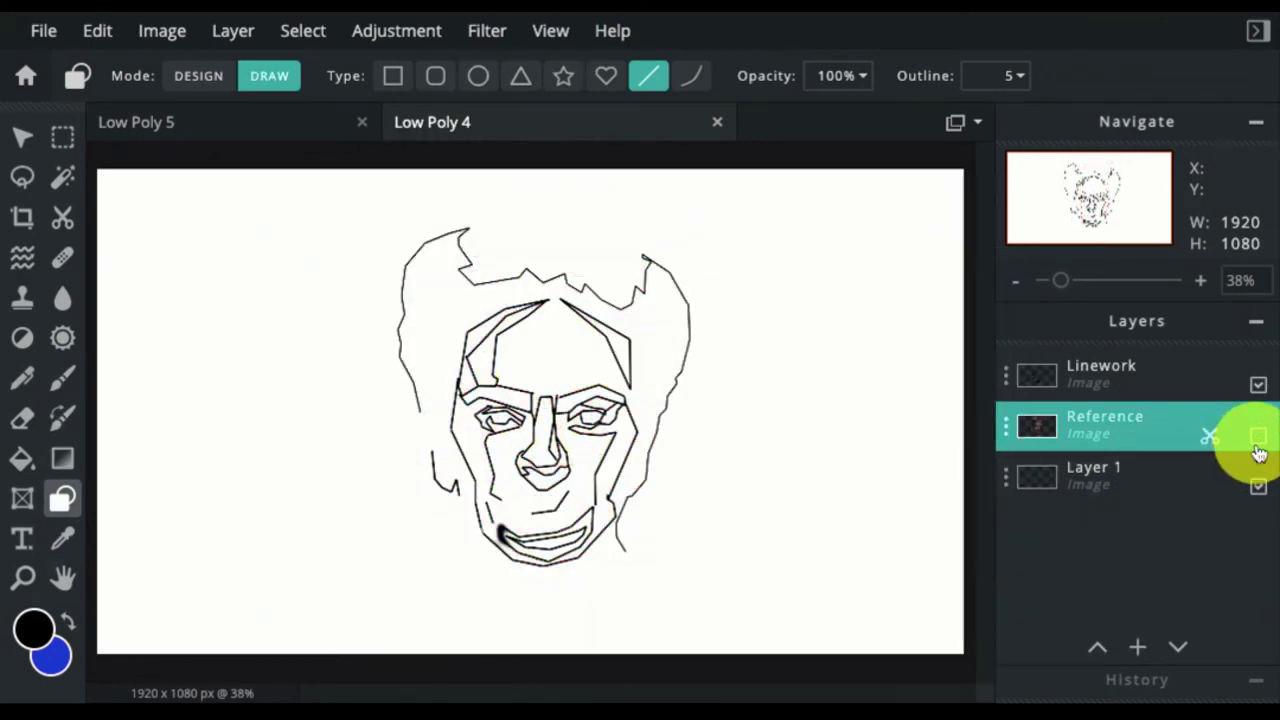
left_click(1258, 438)
scroll(520, 517, "up", 3)
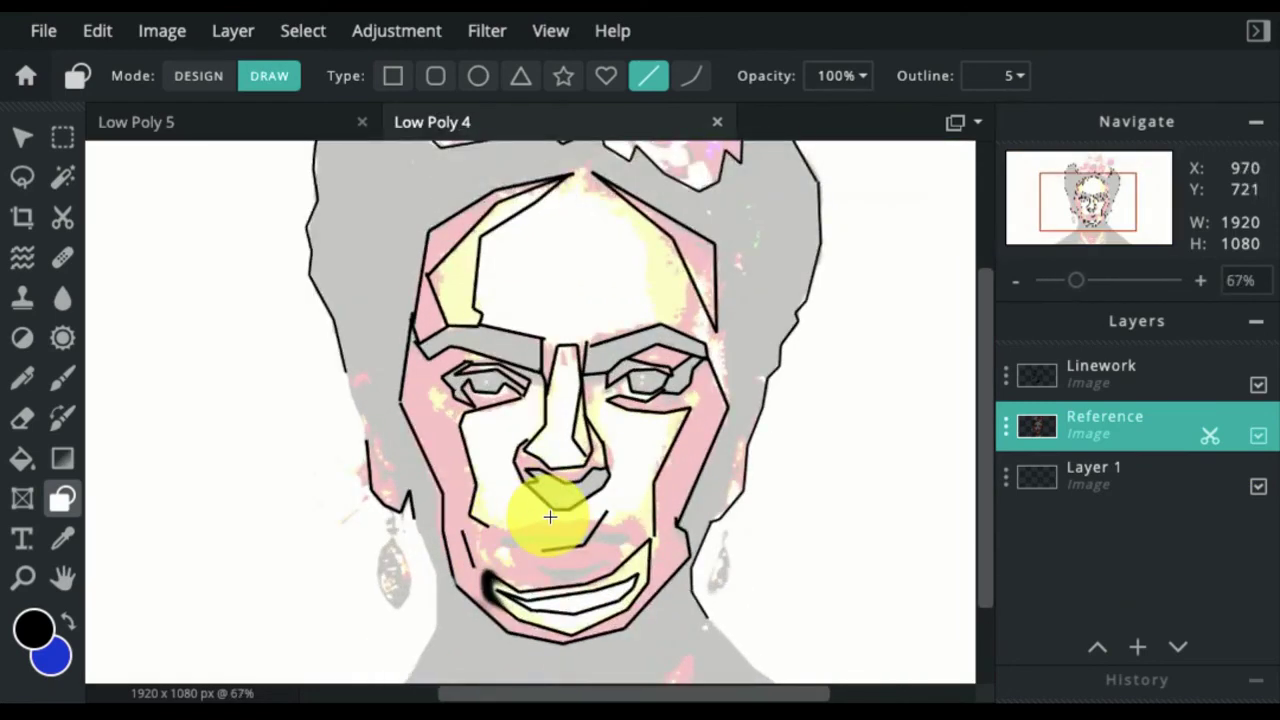
Trace the upper lip's top edge with connected straight lines on the Linework layer, joining it to the cheek lines on both sides
scroll(550, 517, "up", 3)
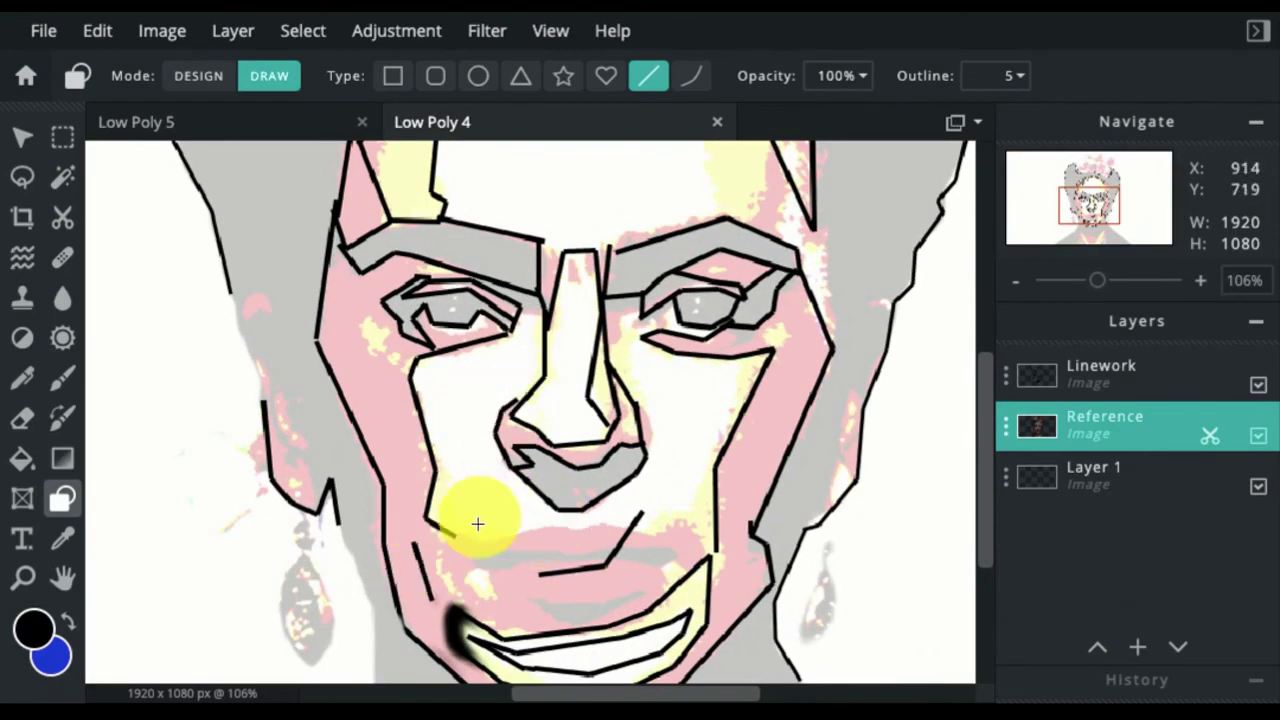
left_click_drag(491, 552, 552, 554)
right_click(571, 545)
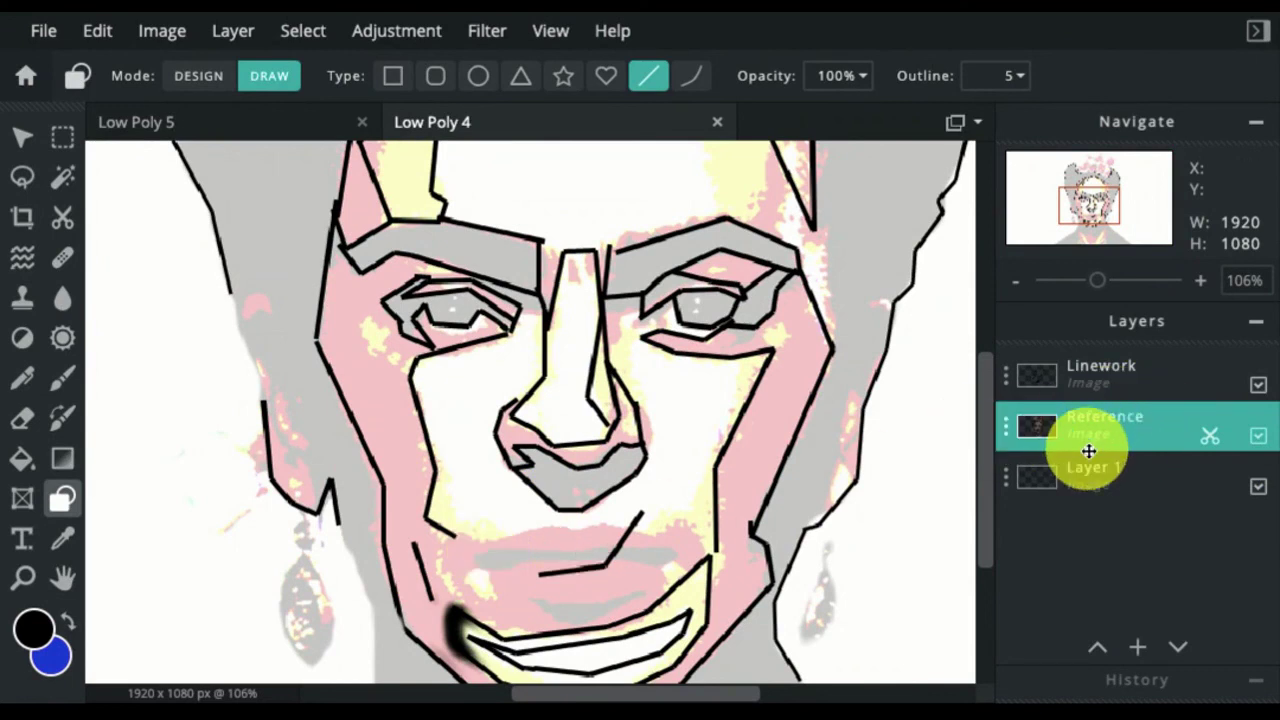
left_click(1082, 389)
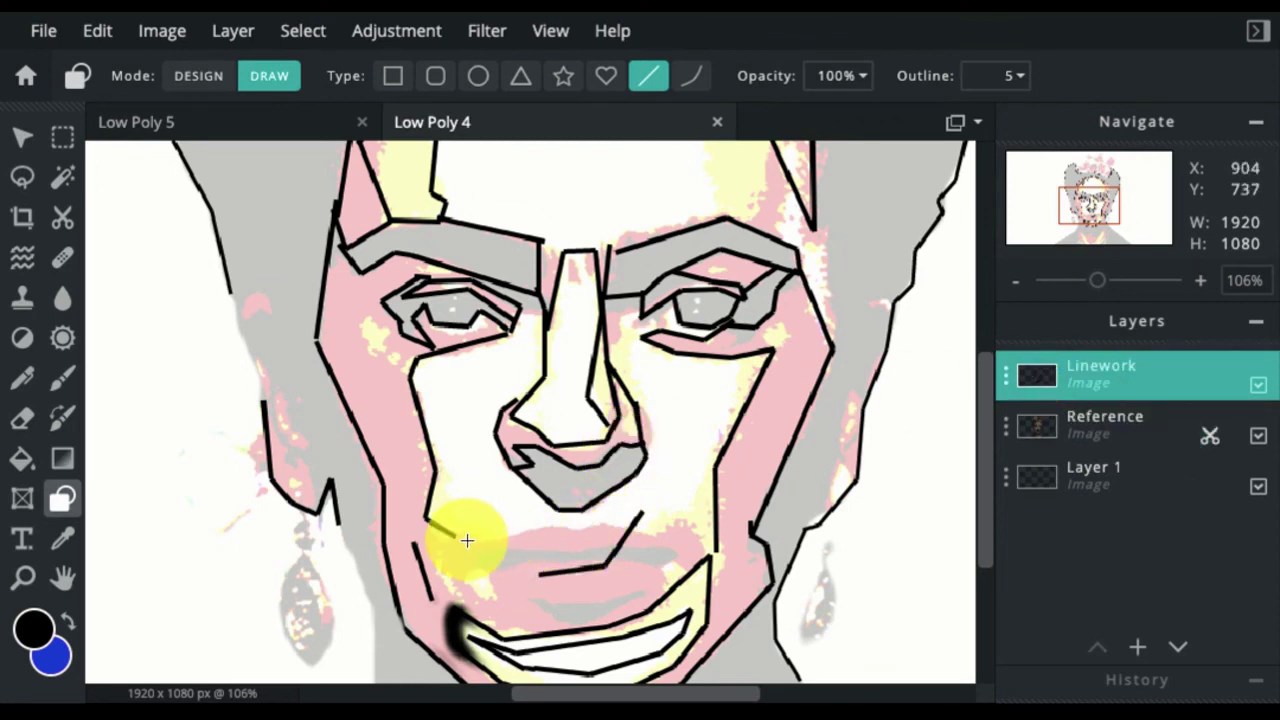
mouse_move(459, 538)
left_mouse_down()
mouse_move(600, 514)
mouse_move(690, 524)
mouse_move(680, 550)
mouse_move(714, 434)
mouse_move(722, 460)
mouse_move(678, 522)
left_mouse_up()
left_click(663, 534)
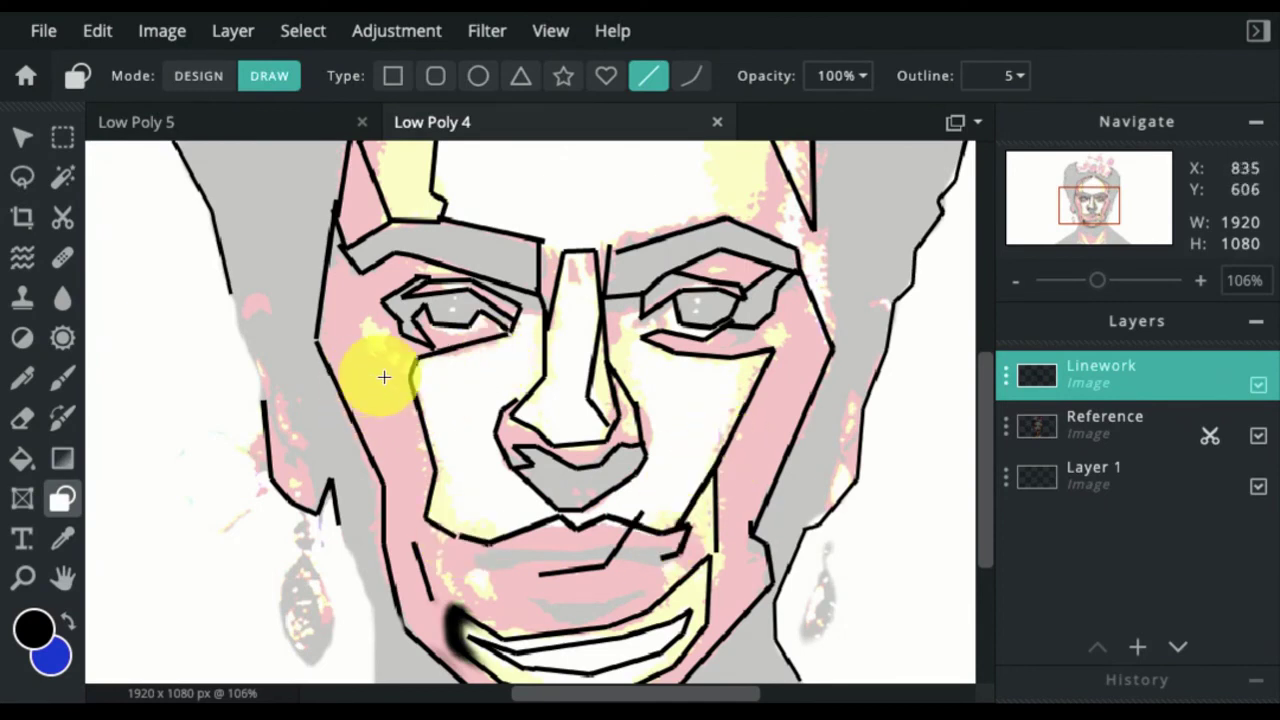
Extend the left ear outline up to the hair edge and add a short line across the ear's top
mouse_move(265, 397)
left_mouse_down()
mouse_move(229, 298)
mouse_move(260, 288)
left_mouse_up()
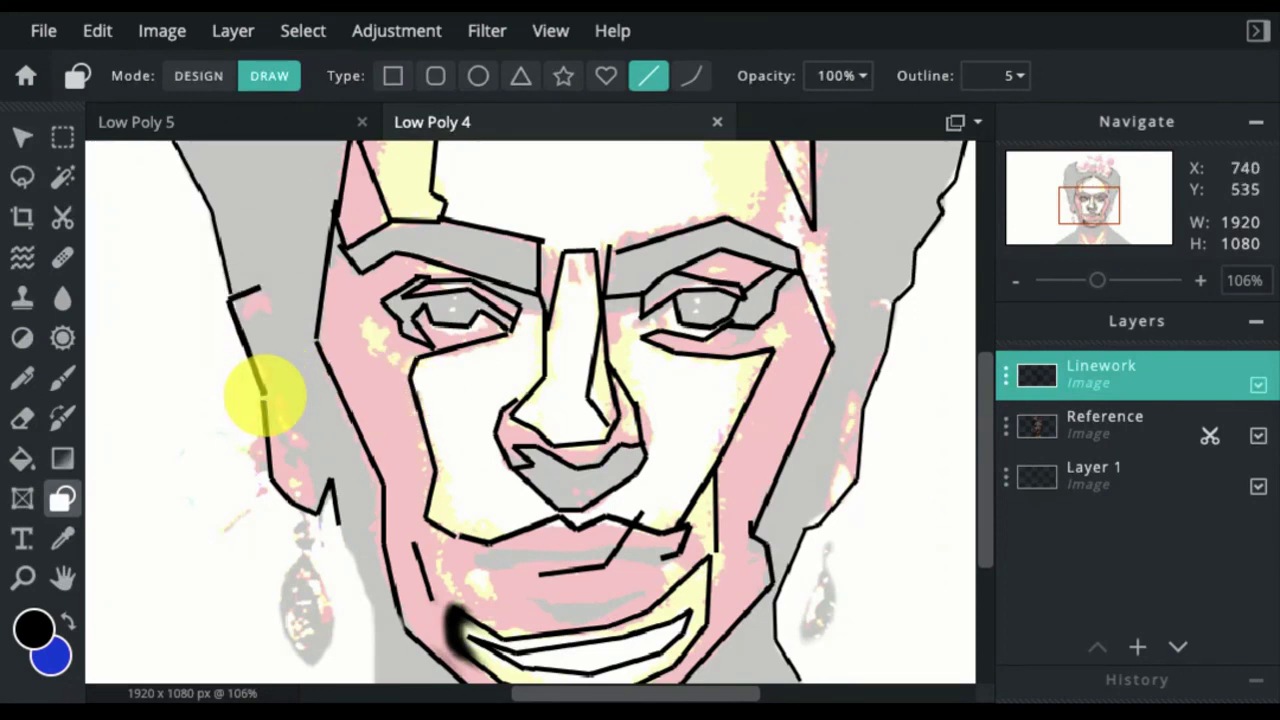
key("ctrl+0")
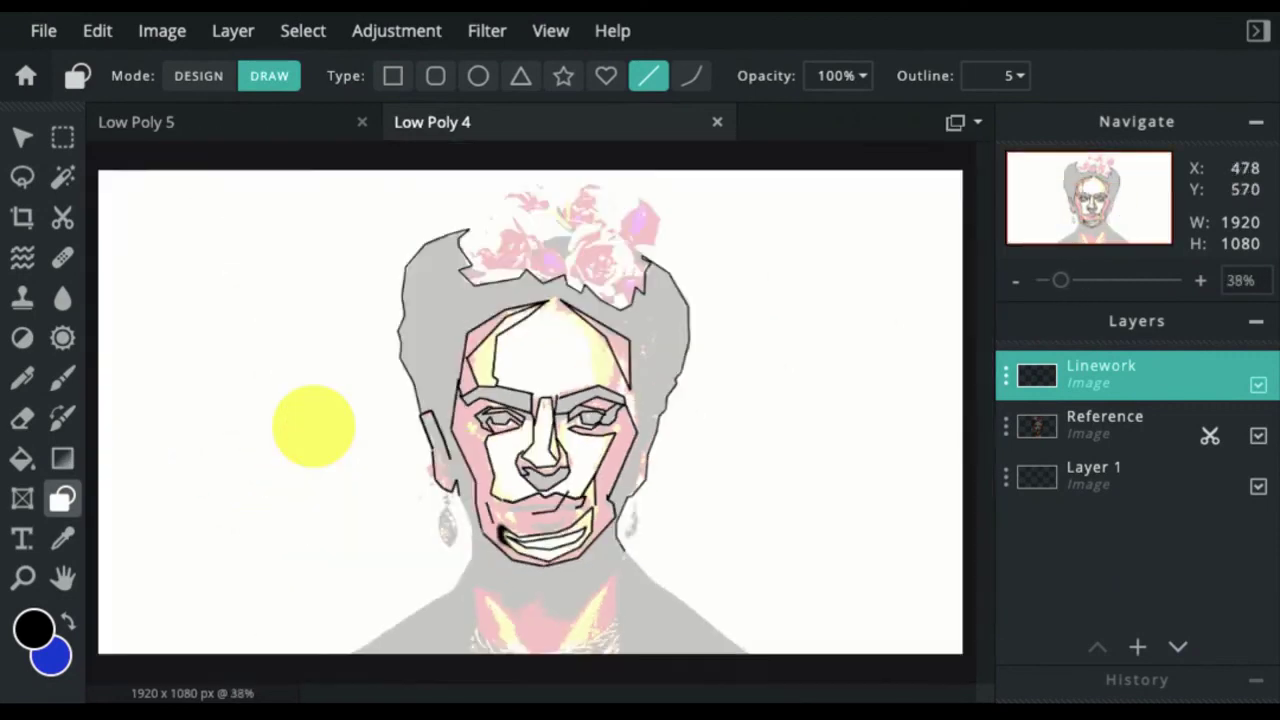
scroll(313, 425, "down", 1)
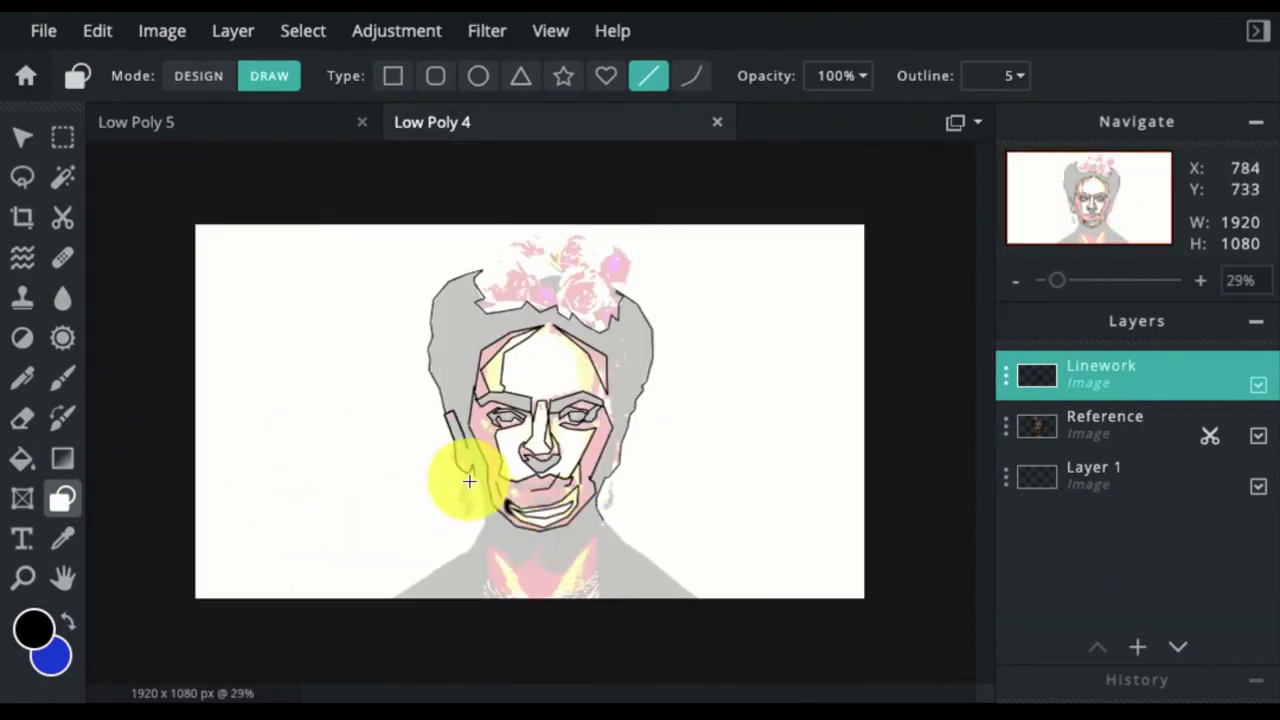